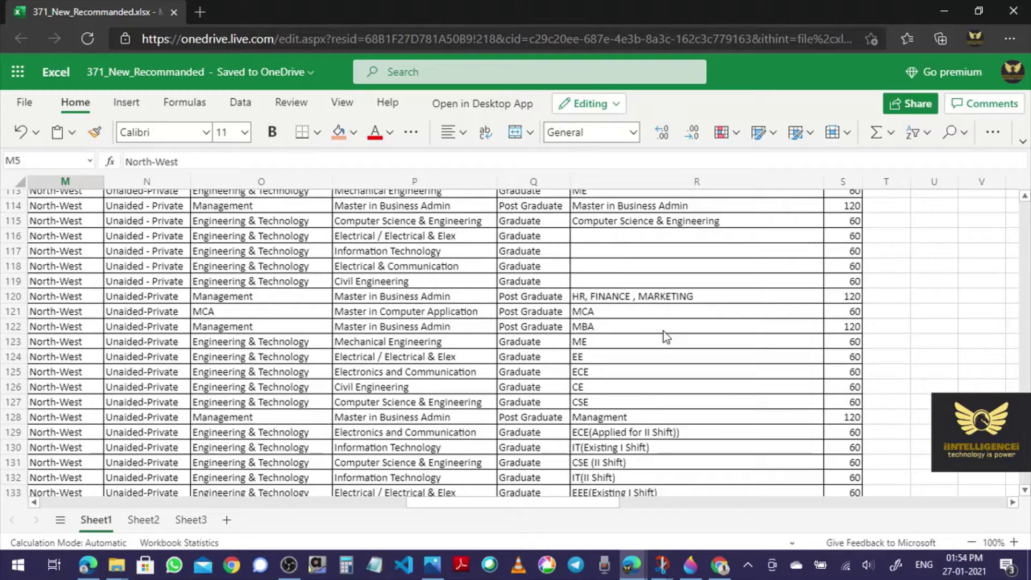
- Look through the institute records on Sheet1, from the header row down to the Western region rows and back
scroll(650, 334, up, 20)
scroll(649, 334, up, 13)
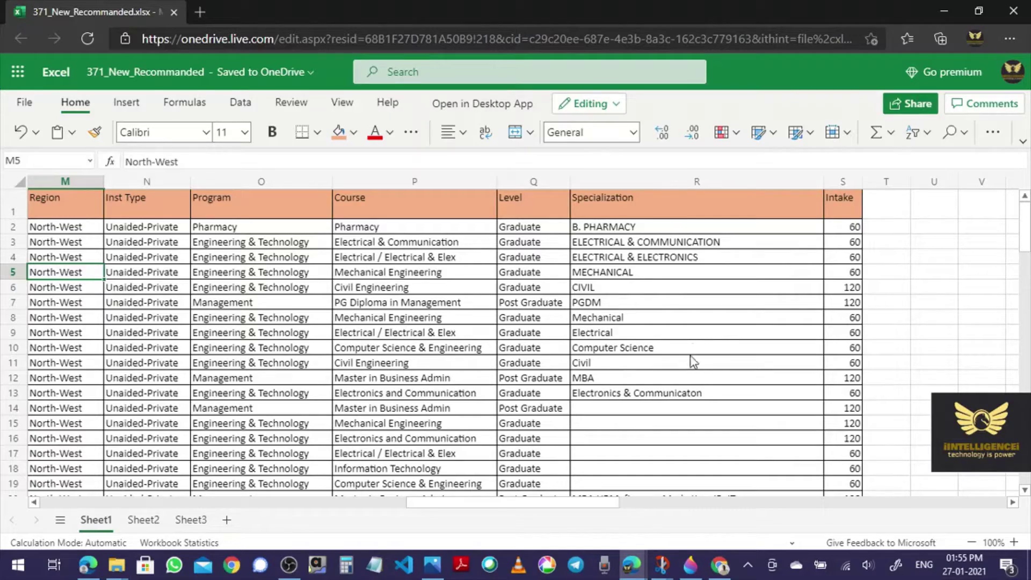
scroll(729, 333, down, 18)
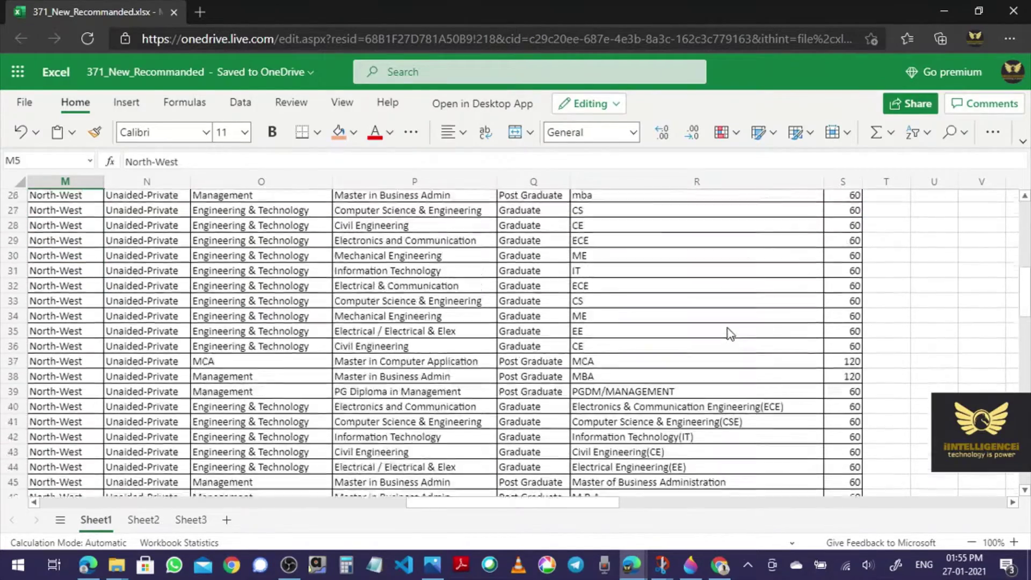
scroll(729, 333, down, 20)
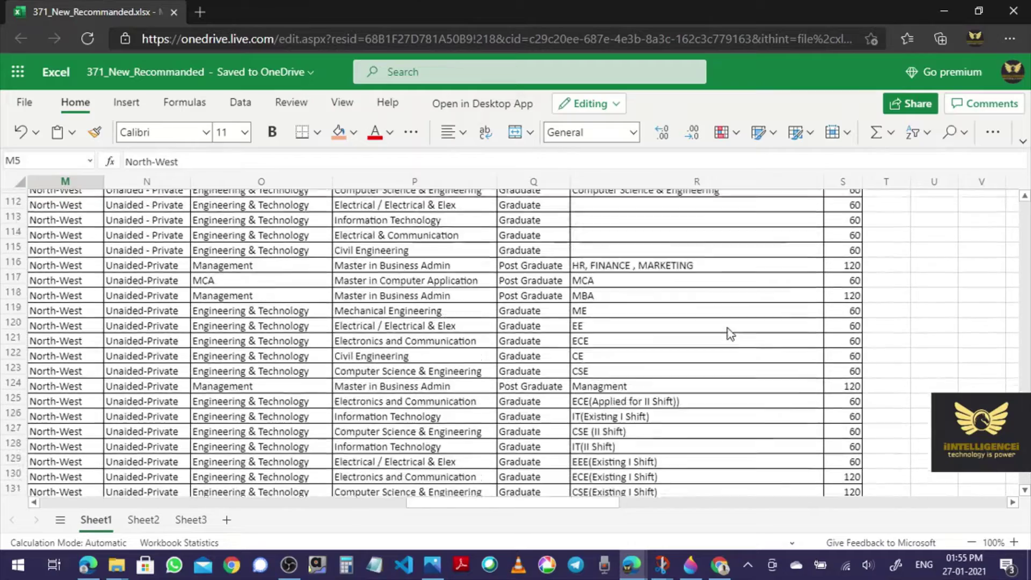
scroll(730, 334, down, 20)
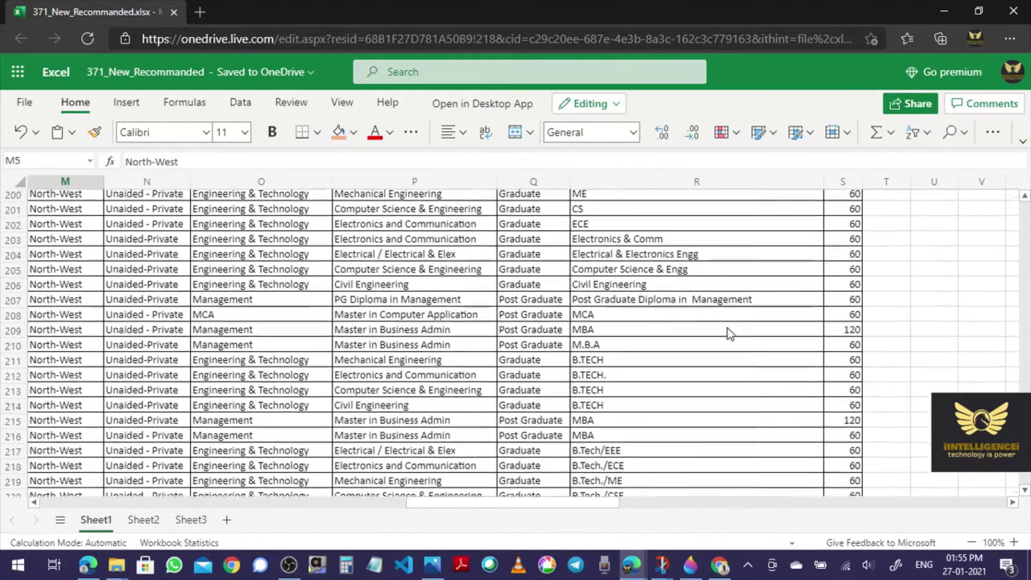
scroll(731, 333, down, 20)
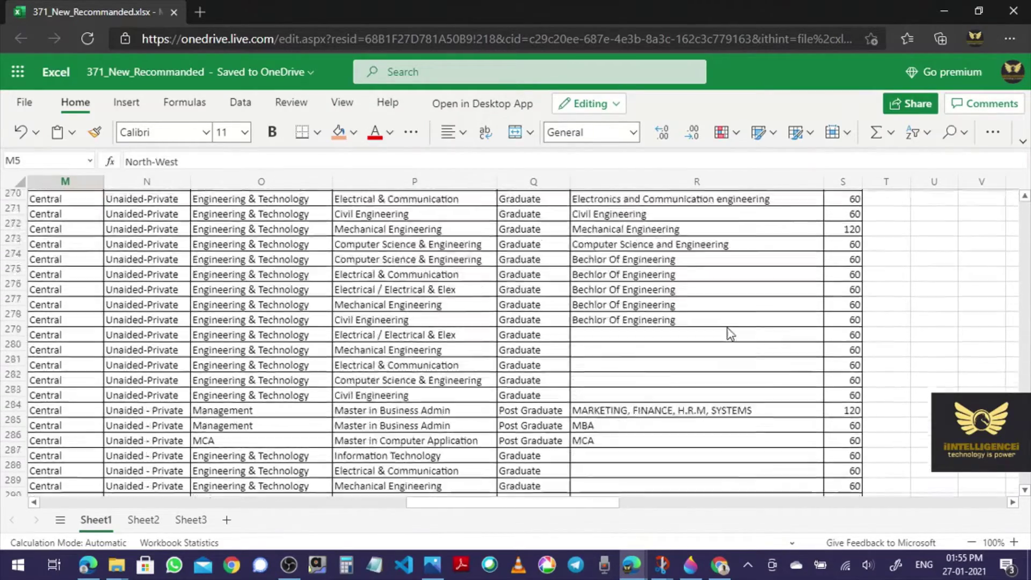
scroll(729, 334, down, 20)
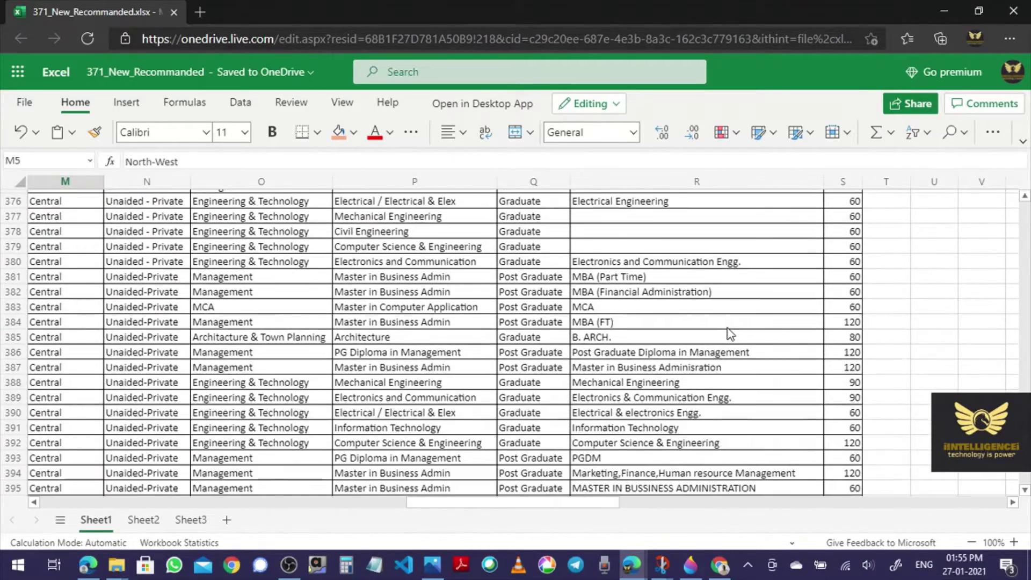
scroll(730, 334, down, 11)
scroll(730, 335, down, 20)
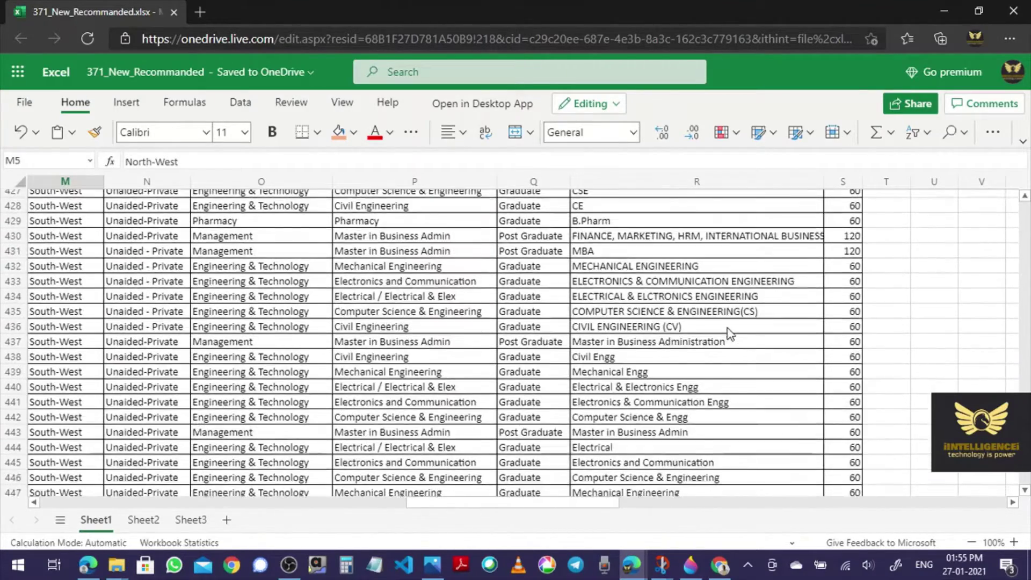
scroll(730, 334, down, 11)
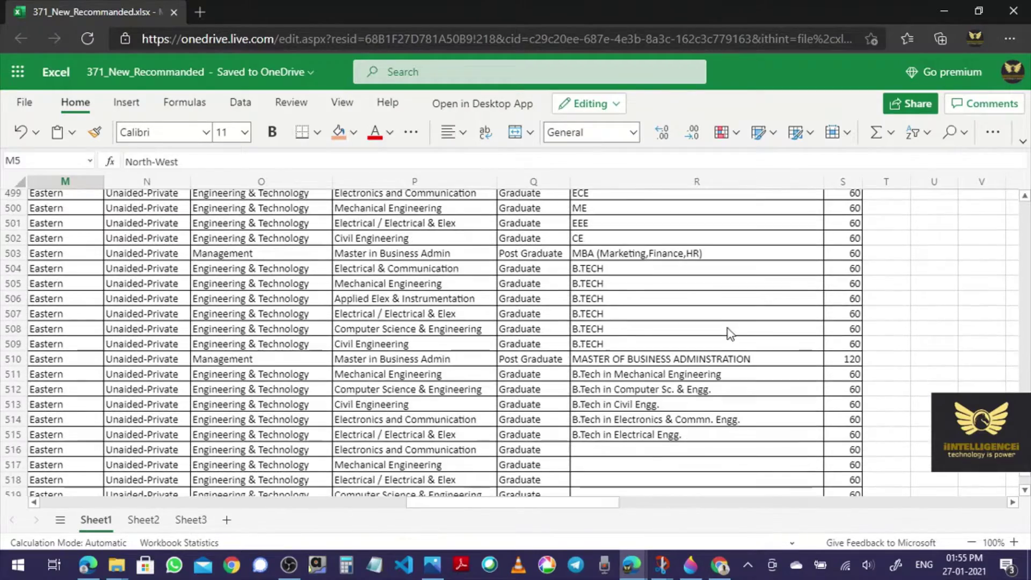
scroll(729, 329, down, 8)
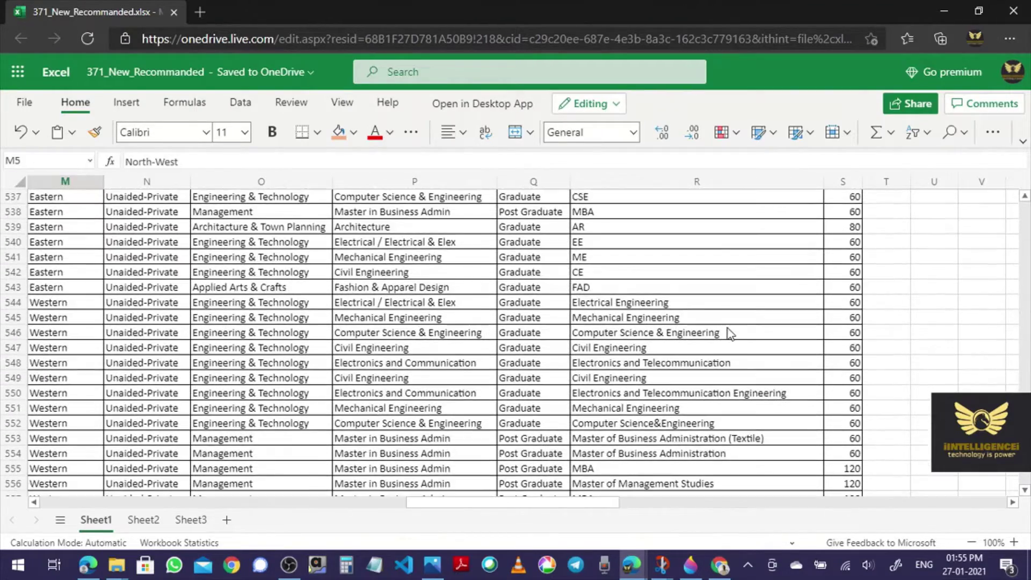
scroll(729, 328, up, 20)
scroll(730, 334, up, 20)
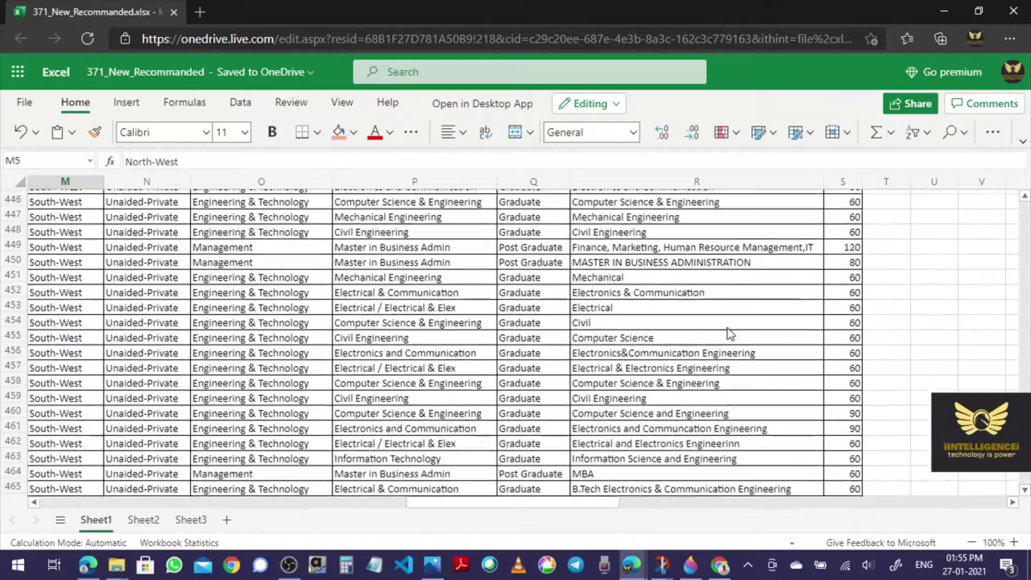
scroll(731, 334, up, 2)
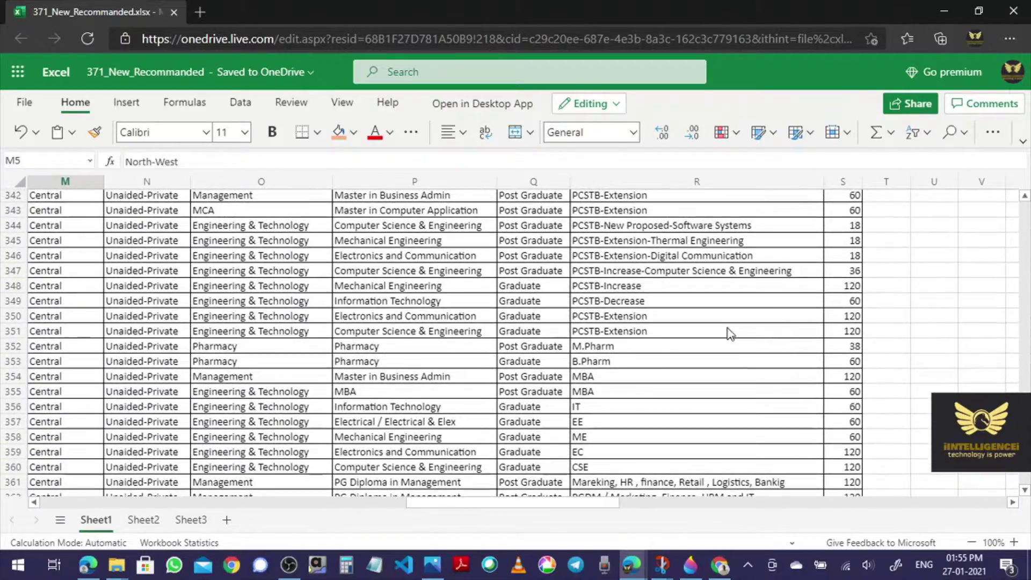
scroll(1024, 274, up, 20)
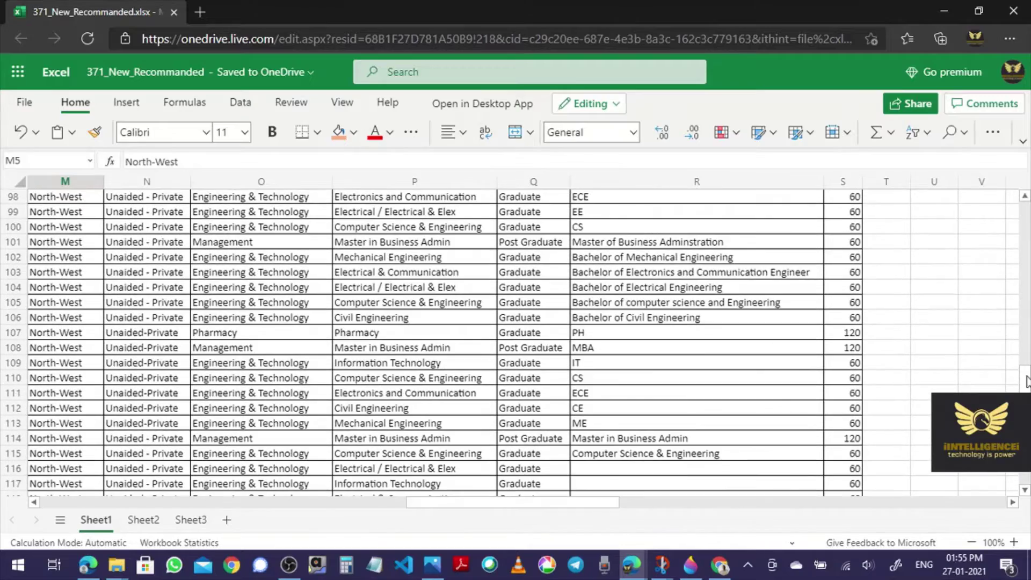
drag(1026, 379, 1026, 225)
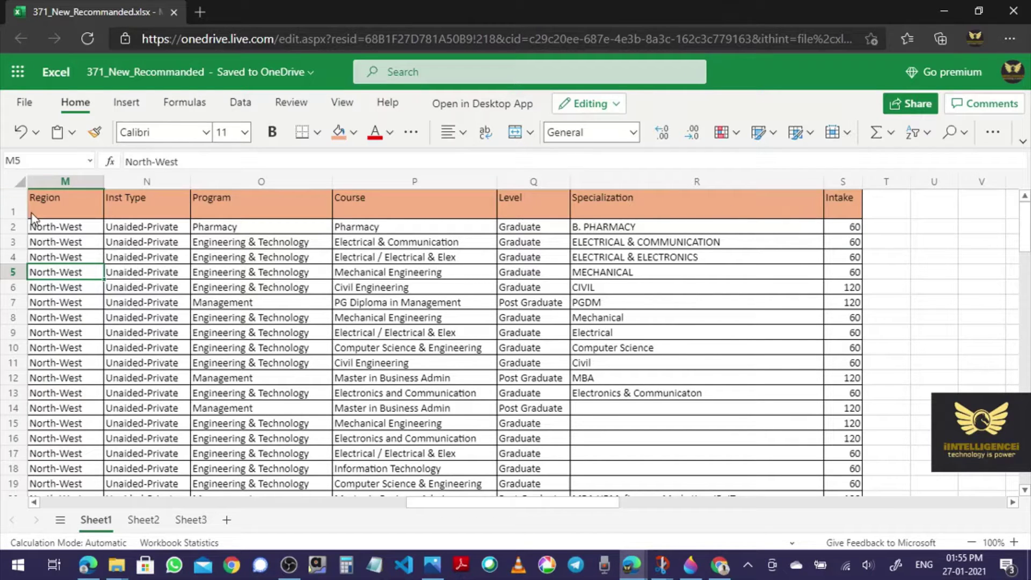
- Turn on filtering for the header row, row 1, of Sheet1
click(11, 212)
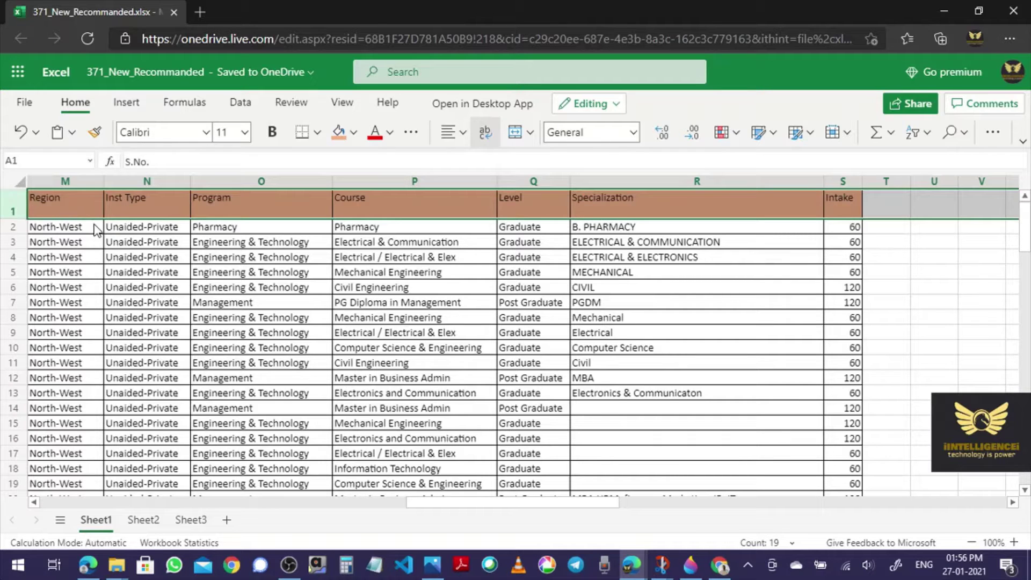
click(241, 103)
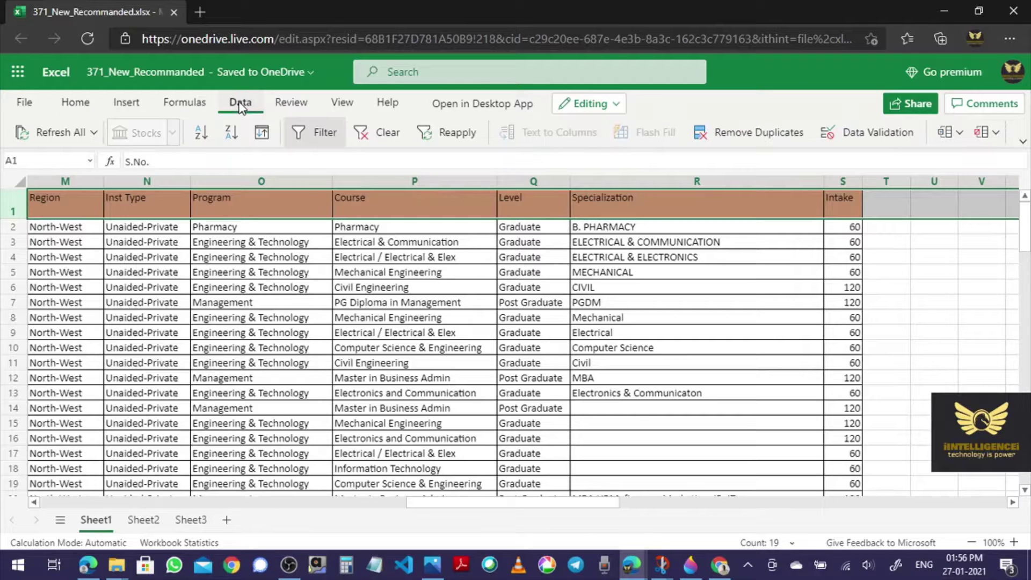
click(303, 137)
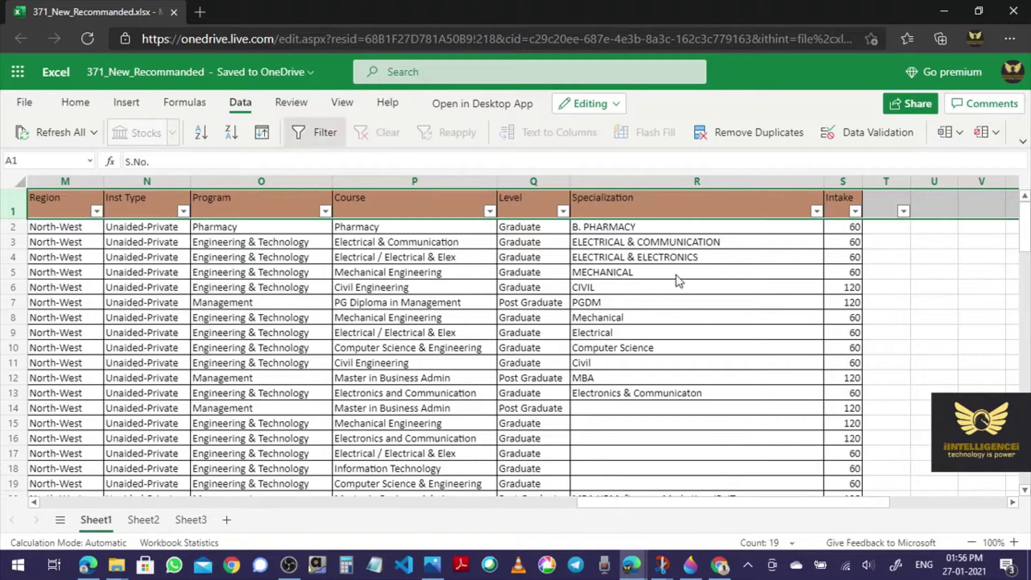
- Look across the header columns from State to Intake and check their filter controls
click(283, 260)
key(Left)
key(Left)
key(Left)
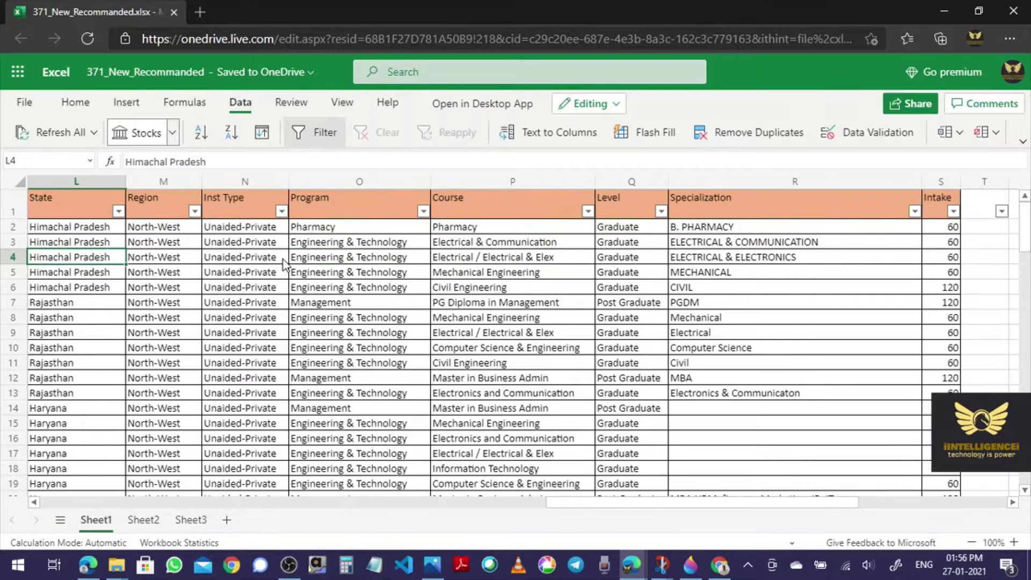
key(Right)
key(Right)
key(Right)
key(Right)
key(Right)
key(Right)
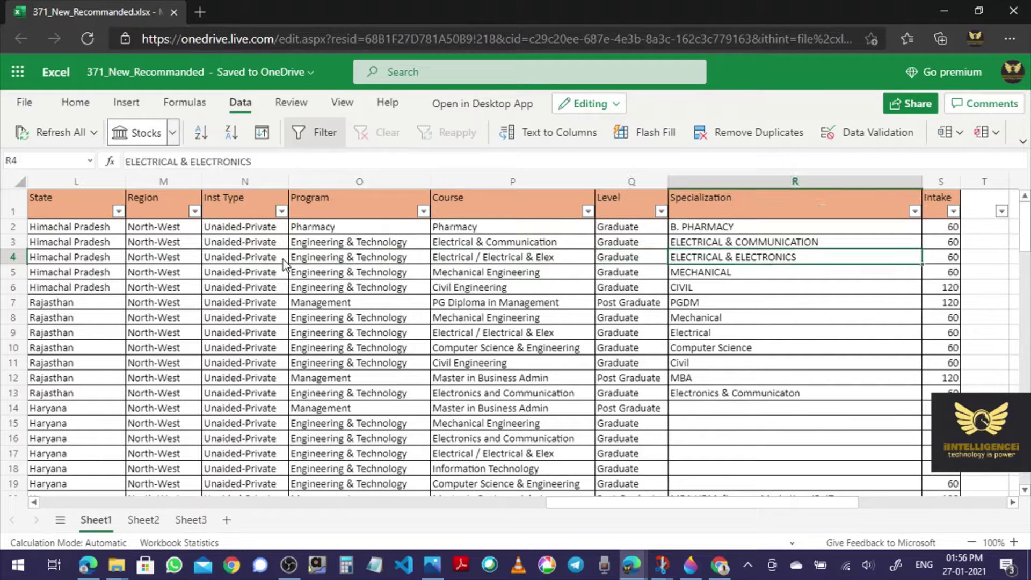
key(Right)
key(Right)
key(Right)
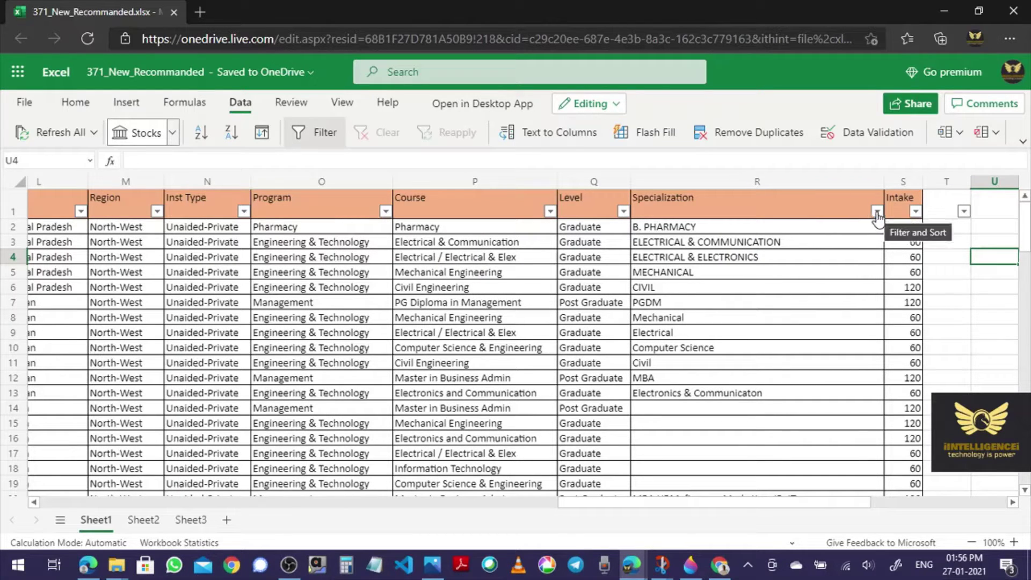
drag(626, 500, 664, 508)
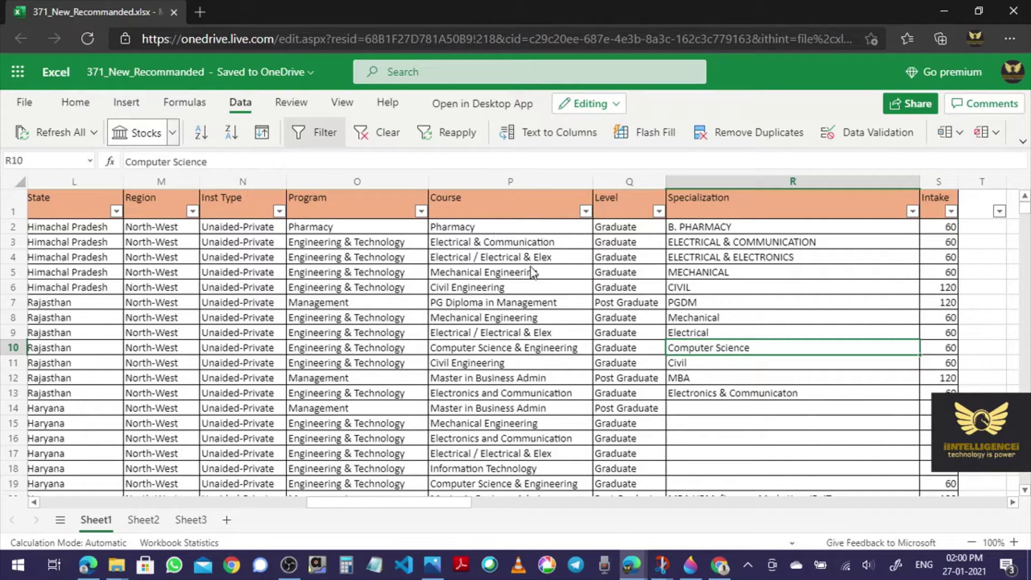
- Filter the Course column to show only Pharmacy and review the filtered rows
click(586, 212)
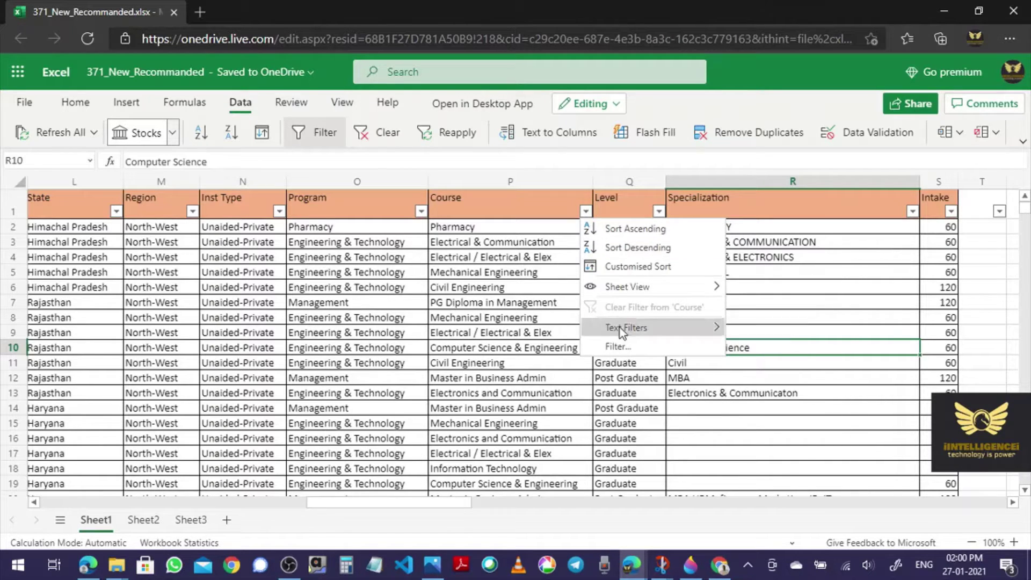
click(614, 347)
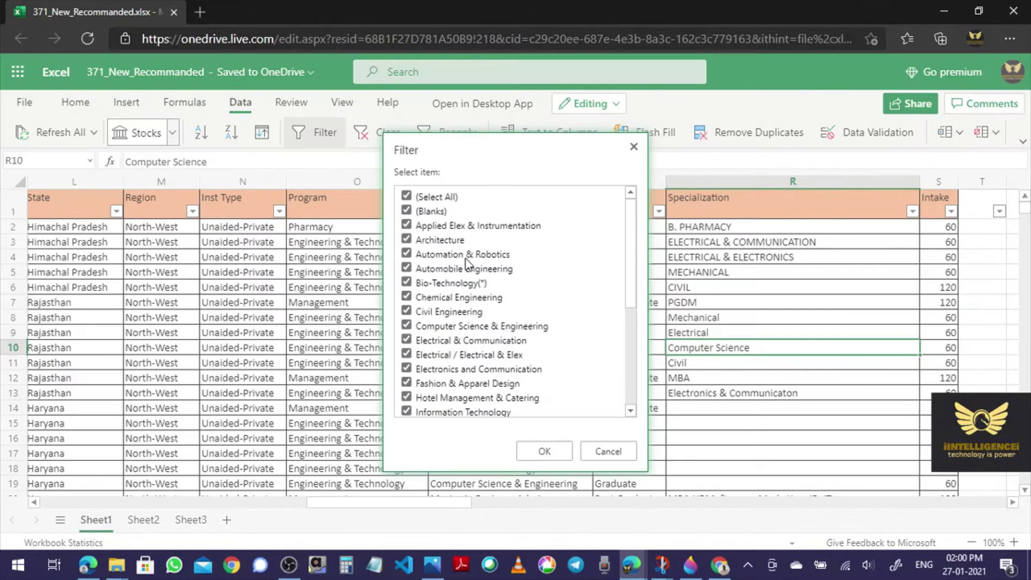
click(407, 197)
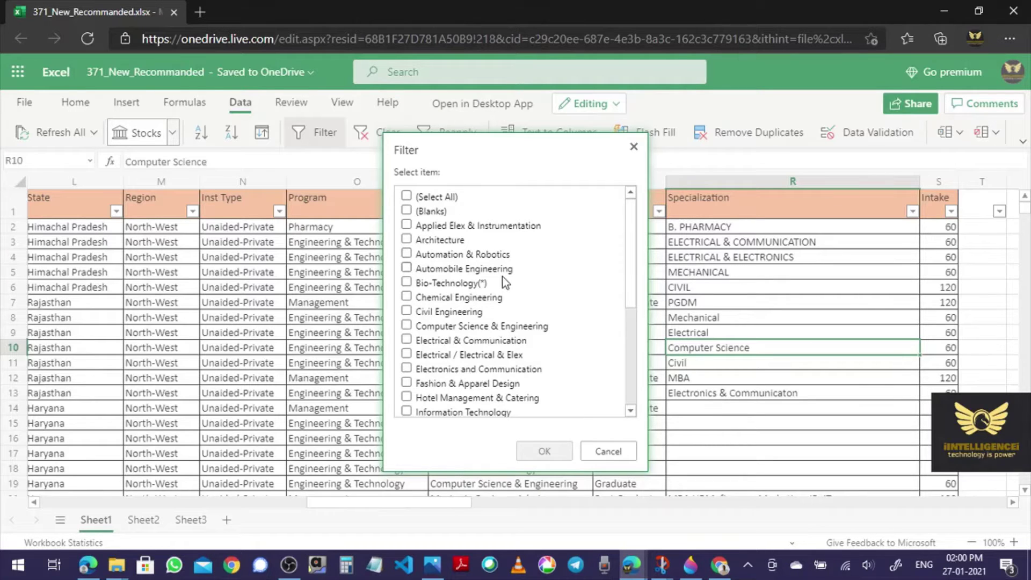
scroll(545, 280, down, 5)
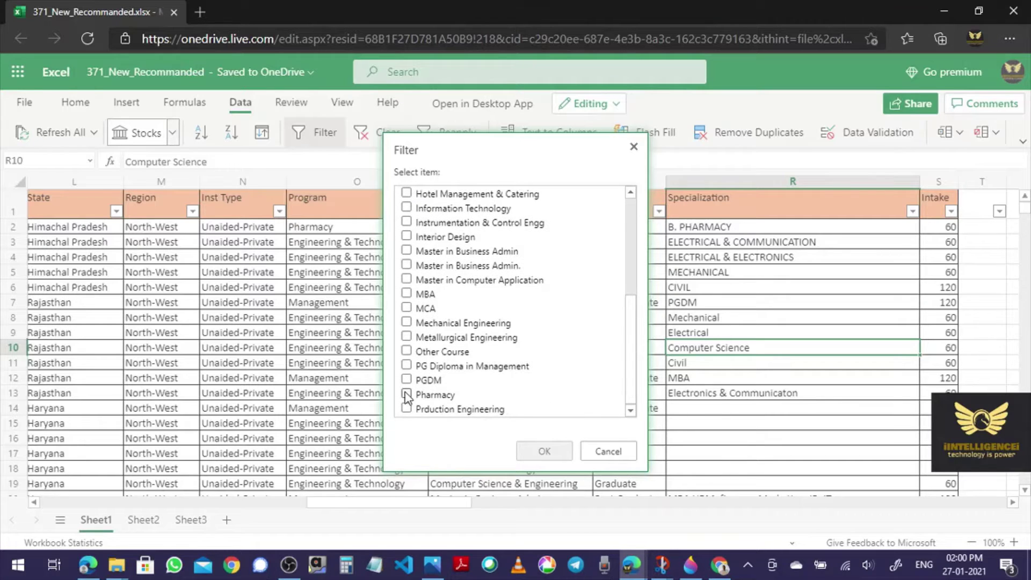
click(407, 394)
click(544, 451)
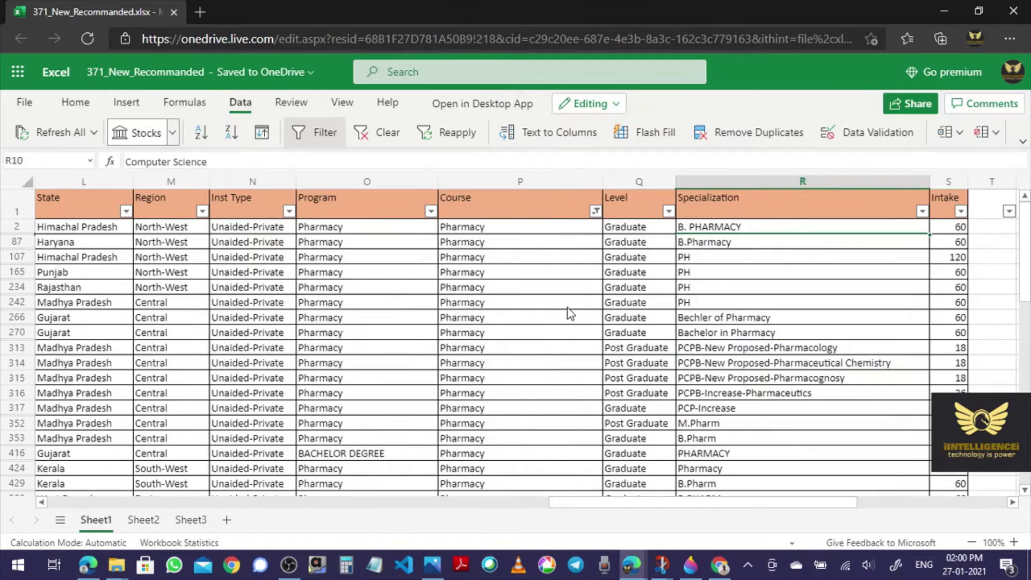
scroll(568, 308, down, 8)
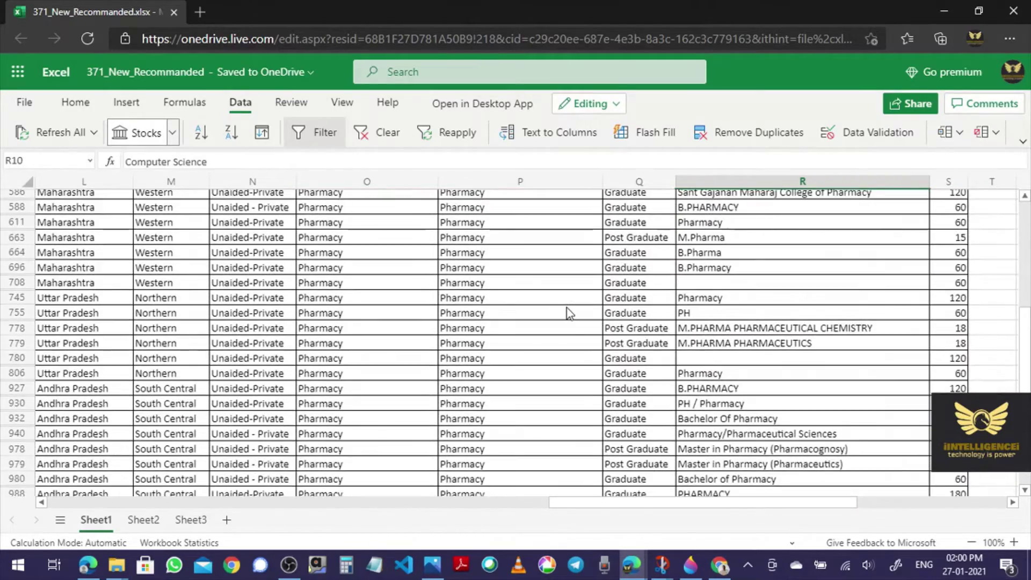
scroll(567, 308, down, 6)
scroll(566, 308, up, 15)
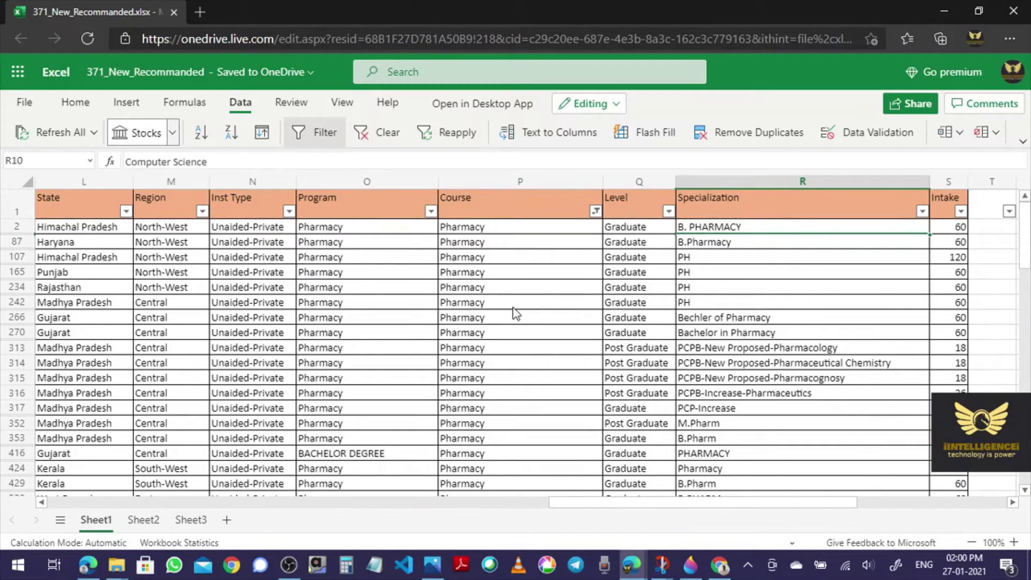
scroll(515, 313, down, 10)
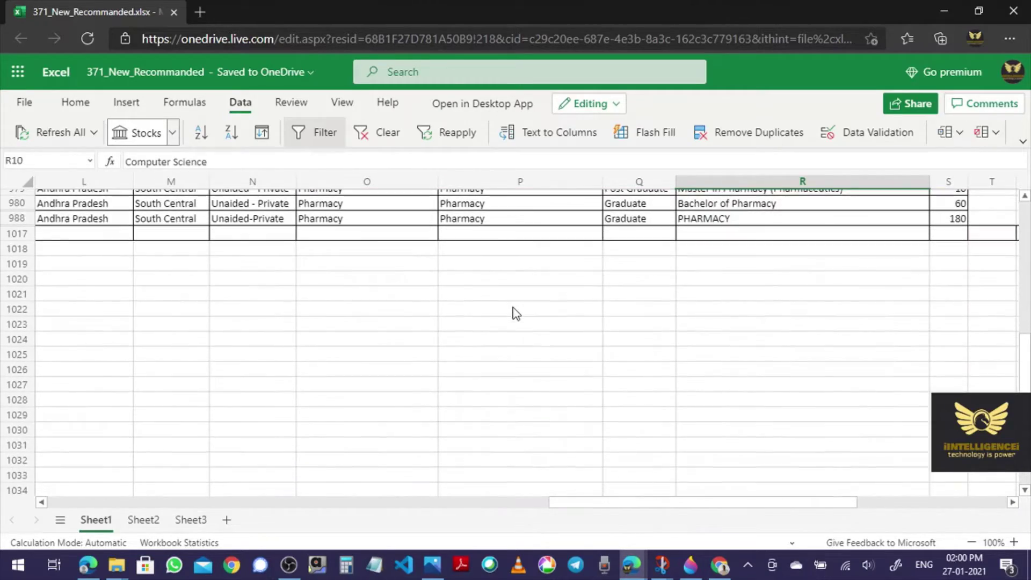
scroll(516, 313, up, 12)
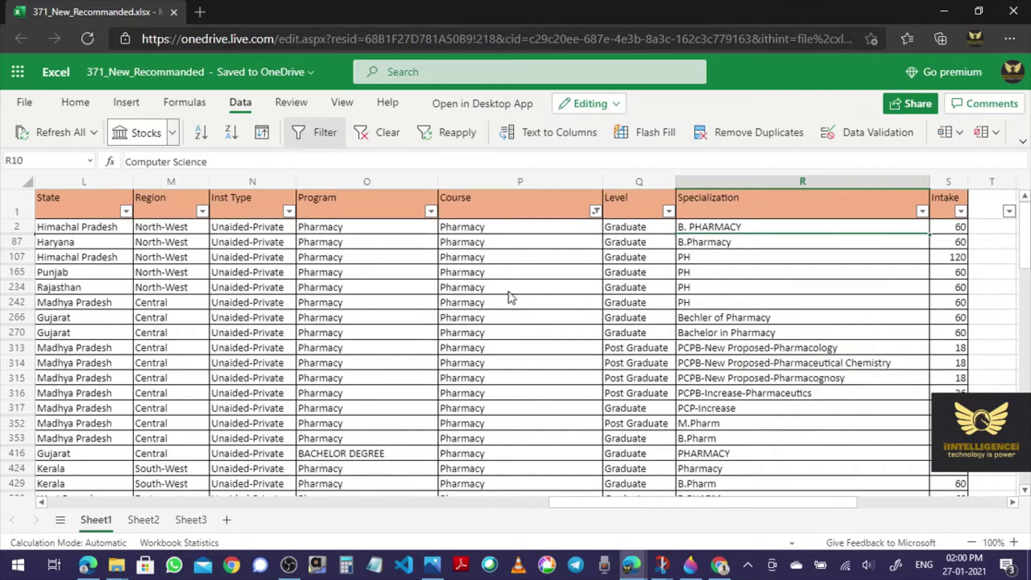
- Reset the Course column's filter by selecting all items again
click(597, 211)
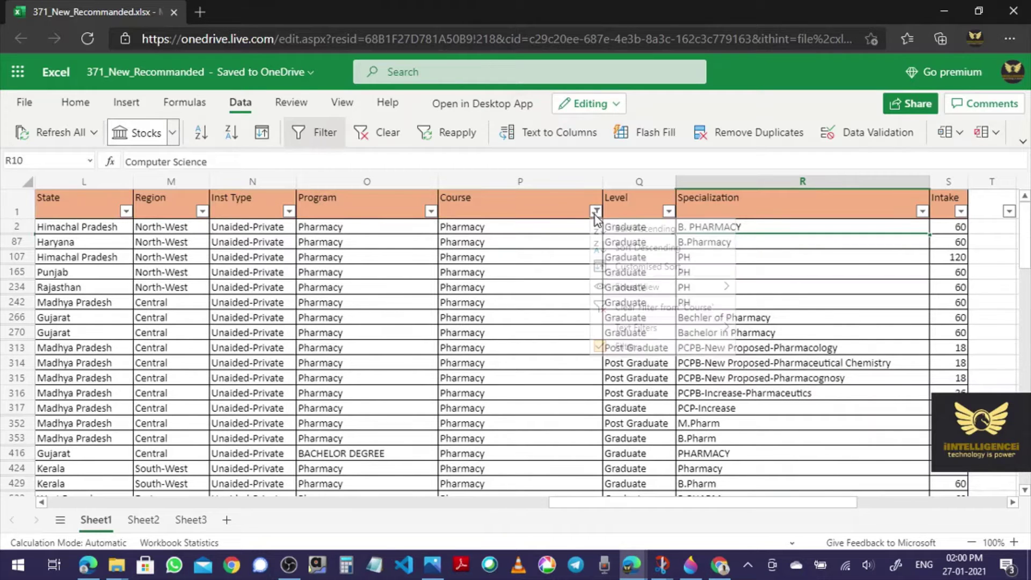
click(622, 347)
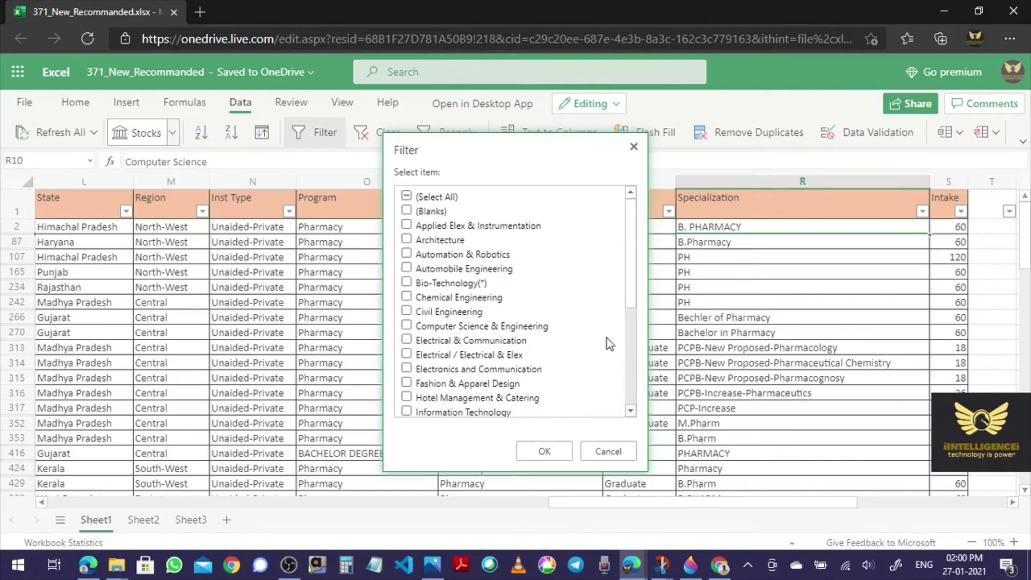
click(407, 197)
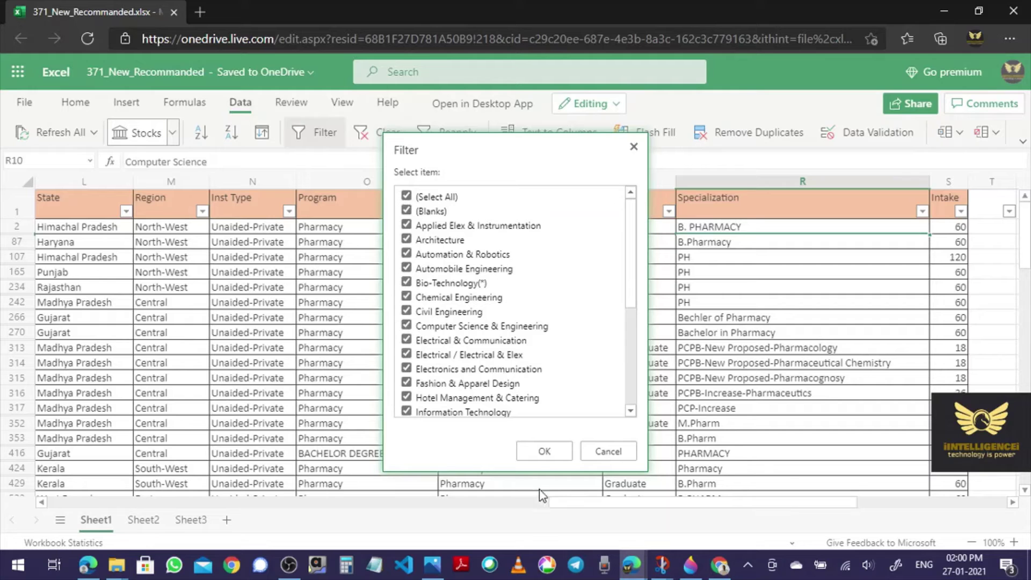
click(545, 452)
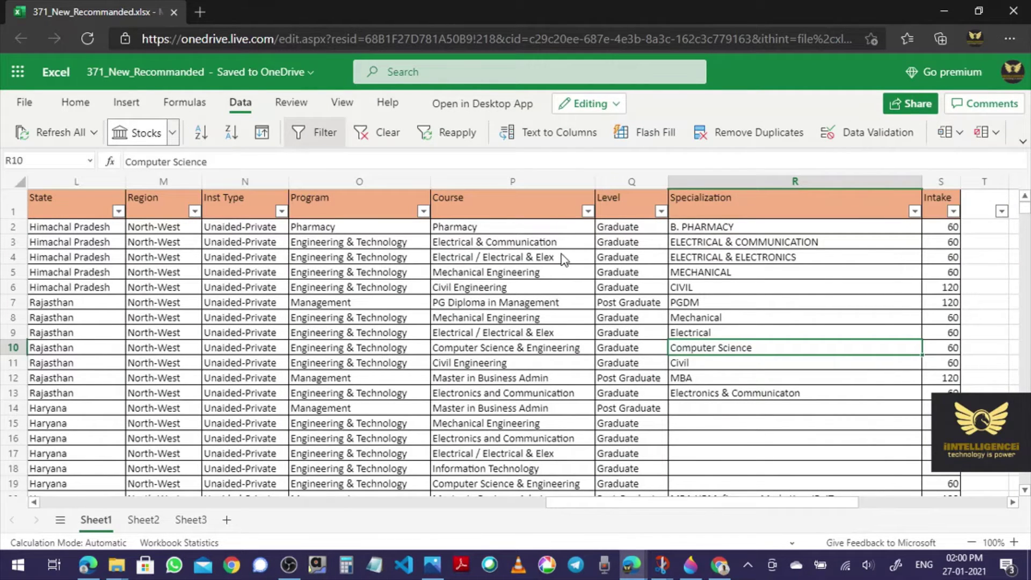
- Filter the Course column to show only Mechanical Engineering, clearing all other items
click(547, 274)
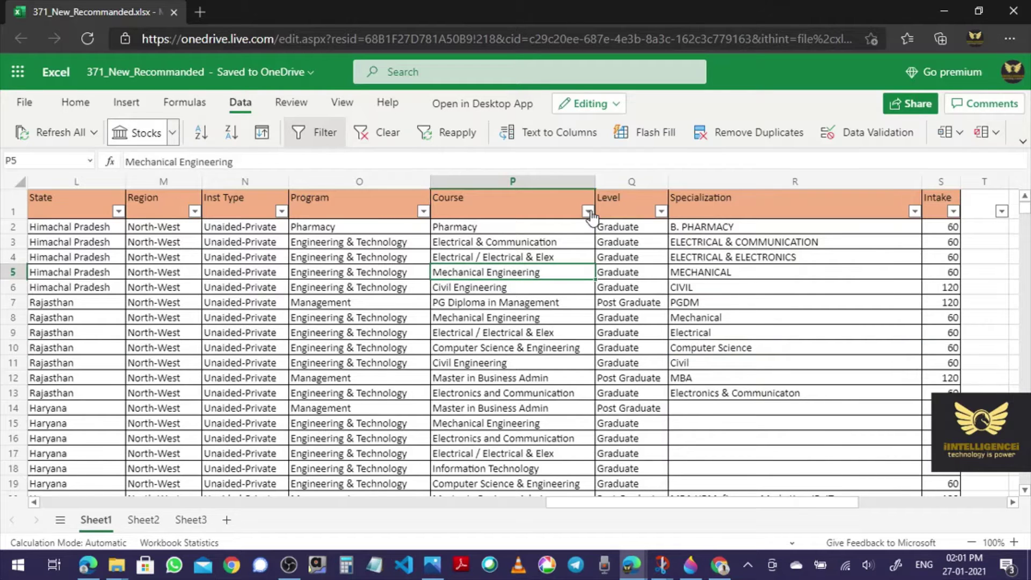
click(589, 213)
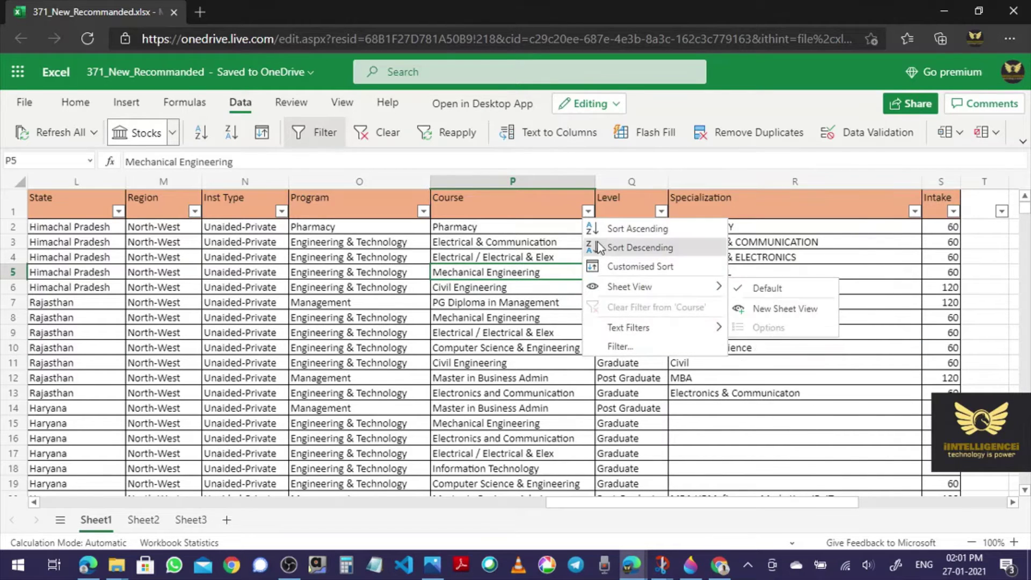
click(615, 347)
click(407, 197)
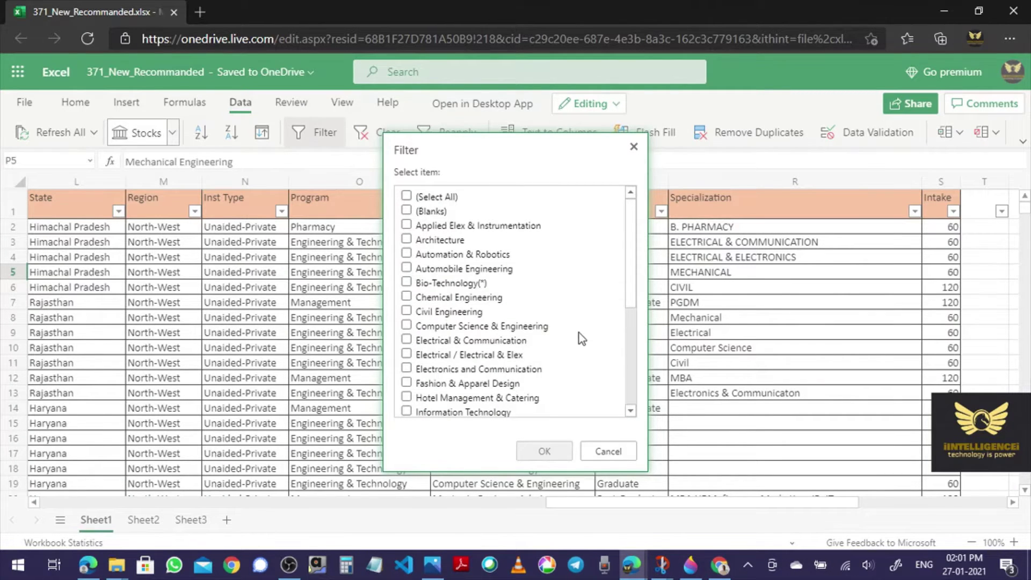
scroll(579, 337, down, 3)
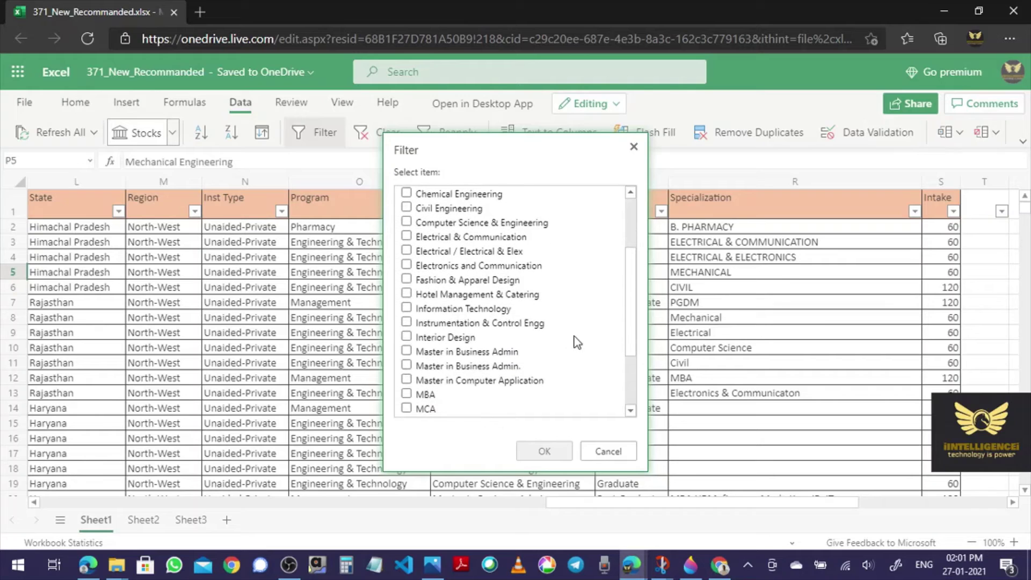
scroll(576, 342, down, 3)
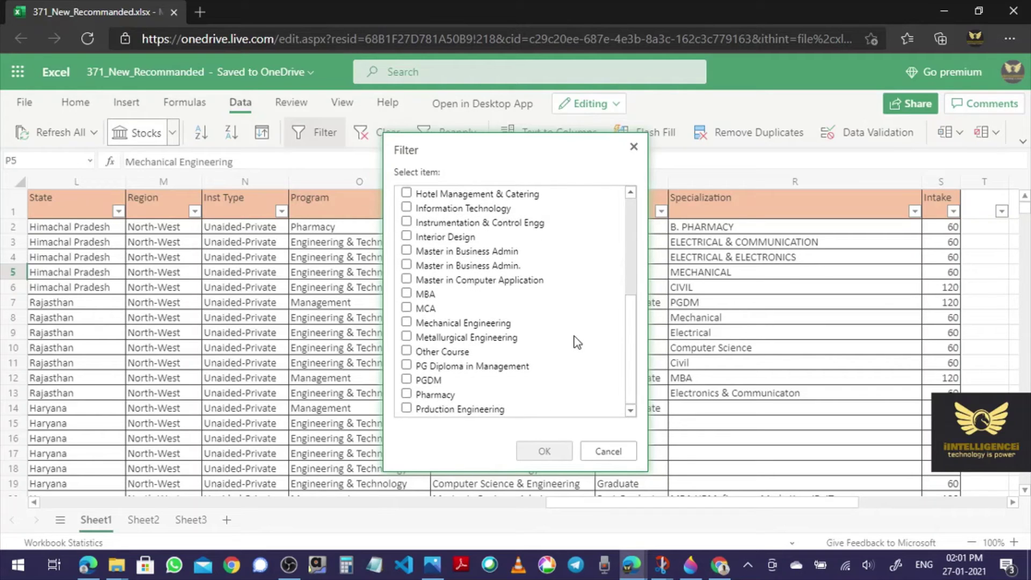
click(407, 323)
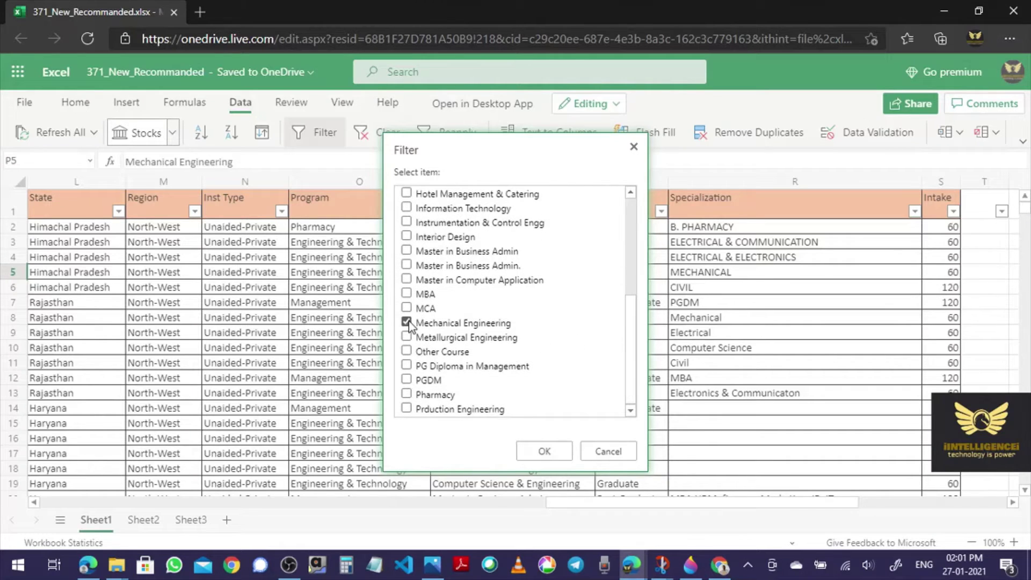
click(539, 458)
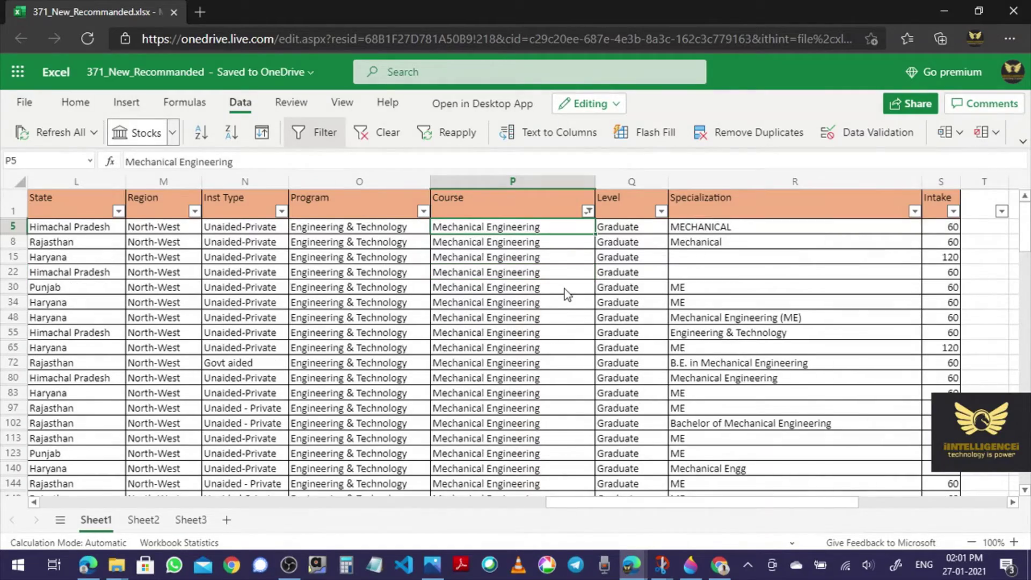
- Look through the filtered Mechanical Engineering rows down to the end of the data and back to the header
scroll(568, 294, down, 12)
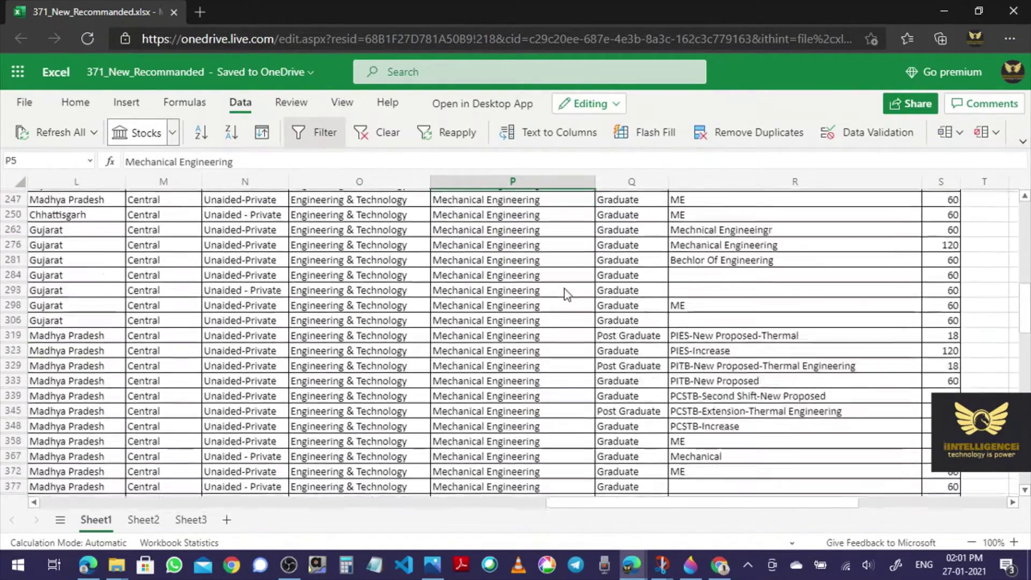
scroll(568, 295, down, 15)
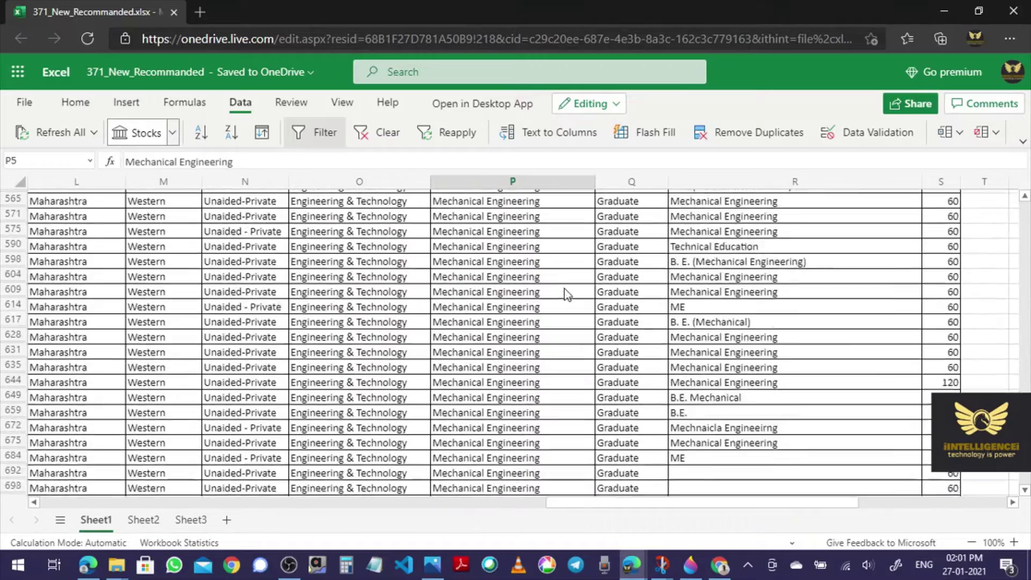
scroll(568, 294, down, 12)
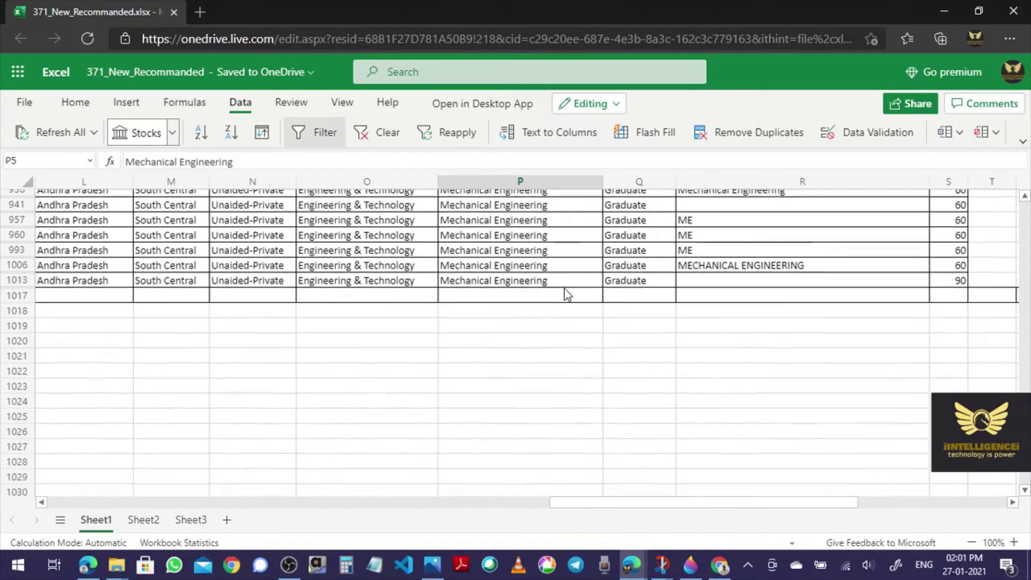
scroll(568, 294, up, 15)
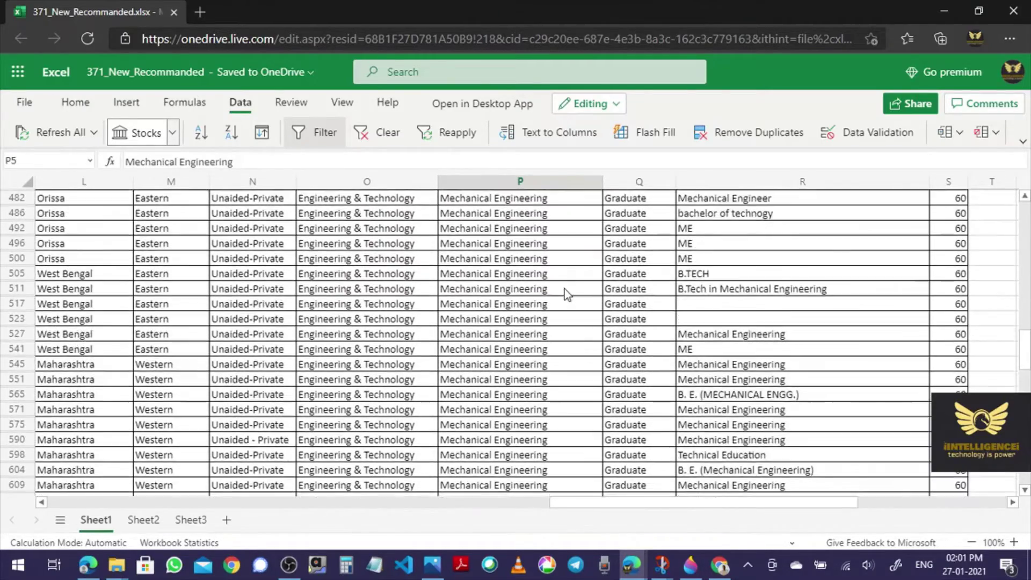
scroll(567, 294, up, 15)
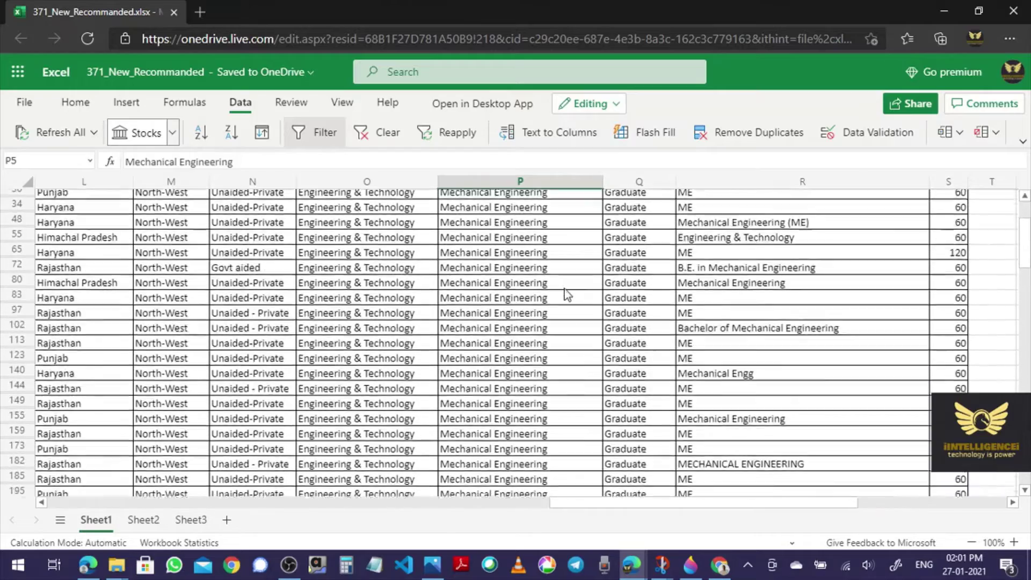
scroll(567, 294, up, 3)
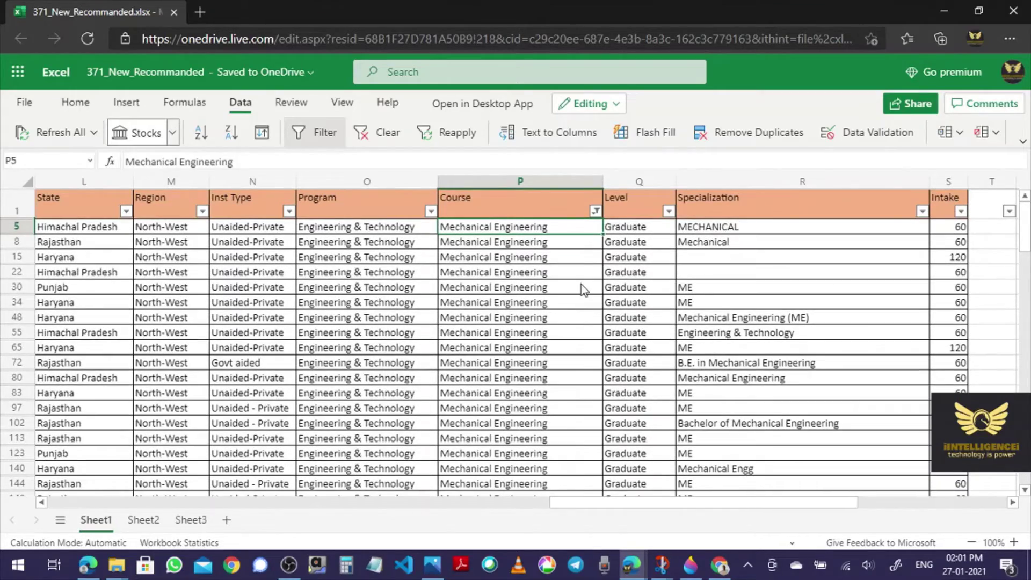
scroll(566, 293, down, 8)
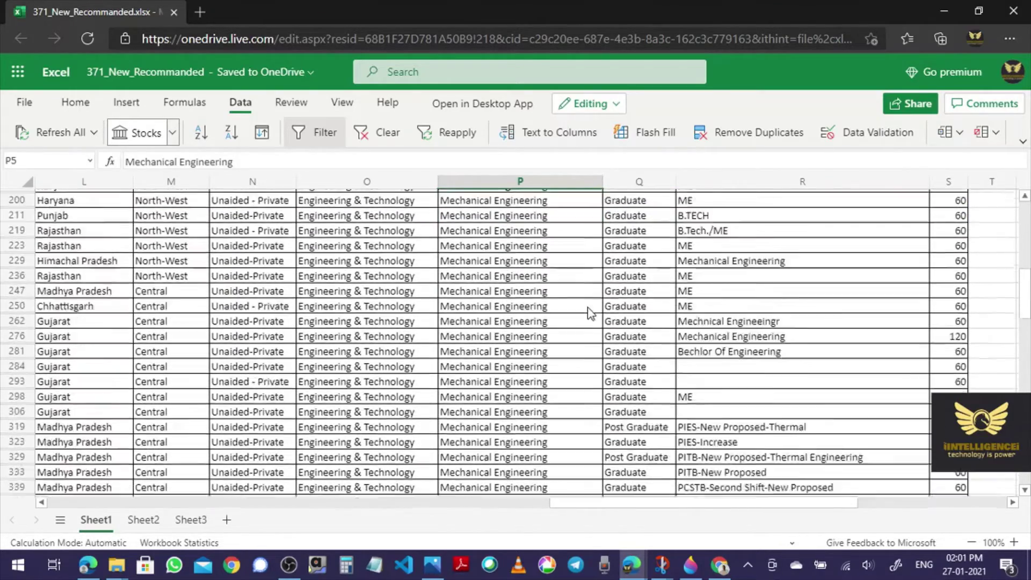
scroll(591, 313, down, 10)
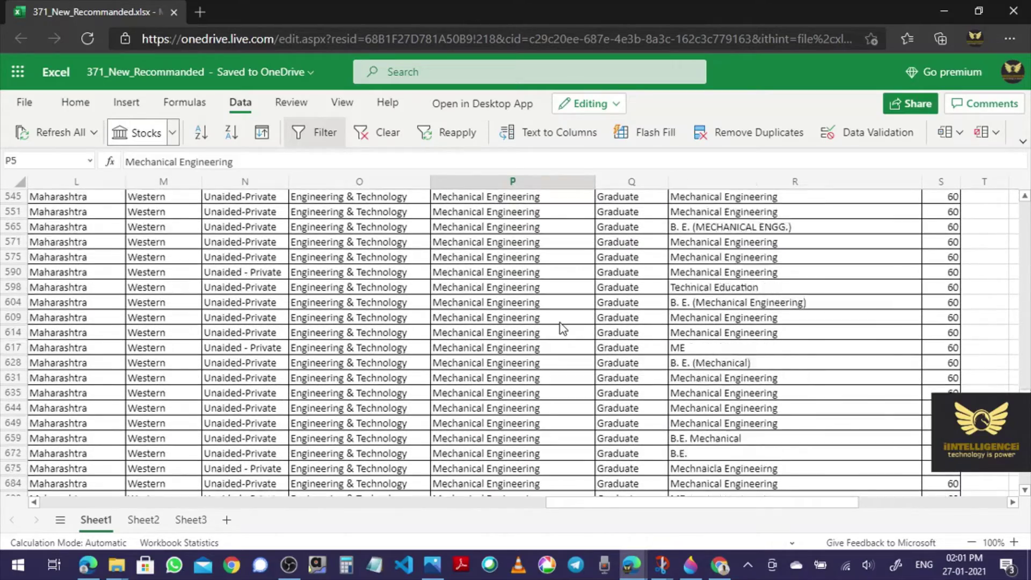
scroll(563, 328, down, 10)
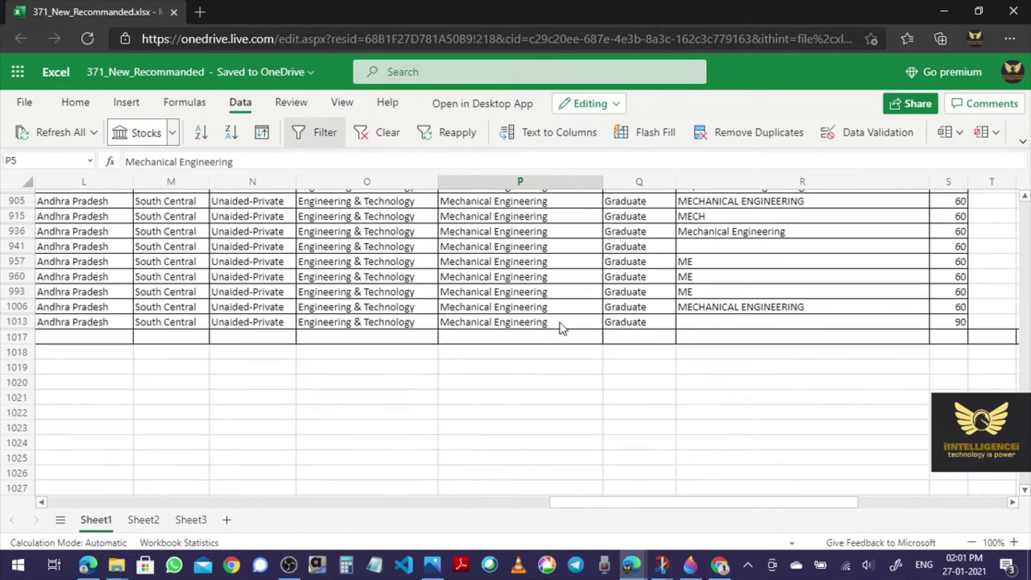
scroll(560, 323, up, 12)
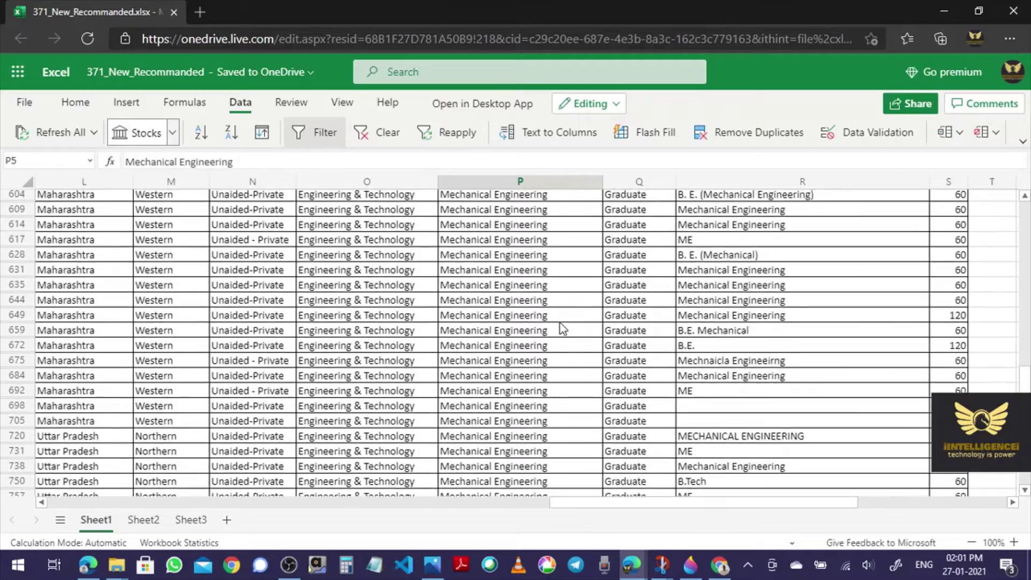
scroll(560, 323, up, 10)
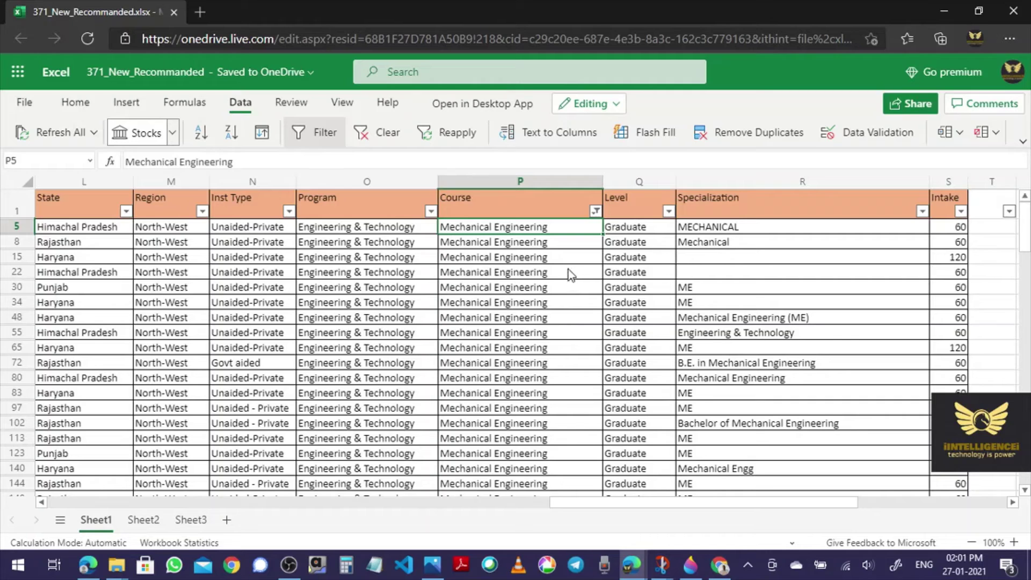
- Reset the Course column's filter from Mechanical Engineering by selecting all items again
click(595, 213)
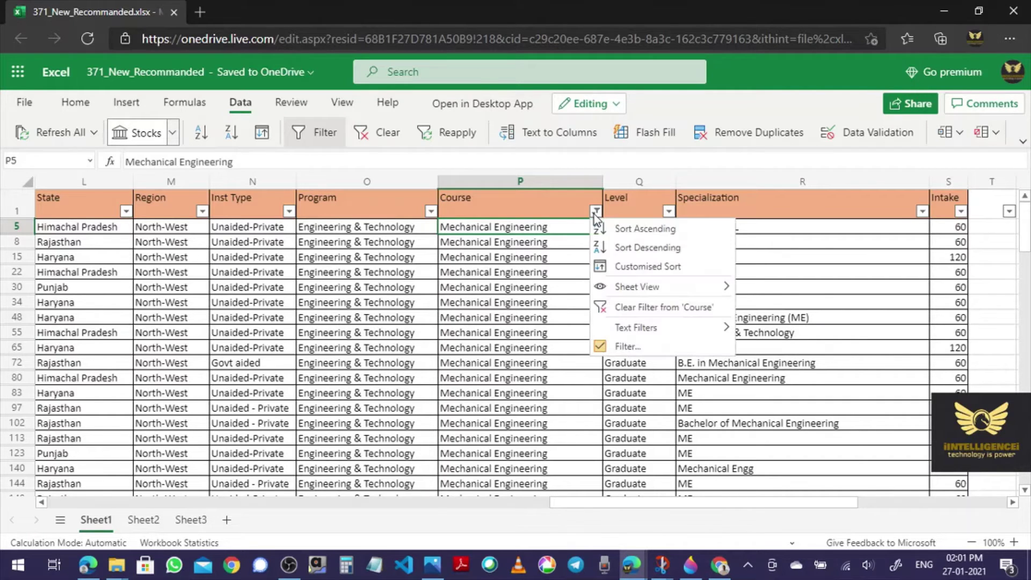
click(626, 347)
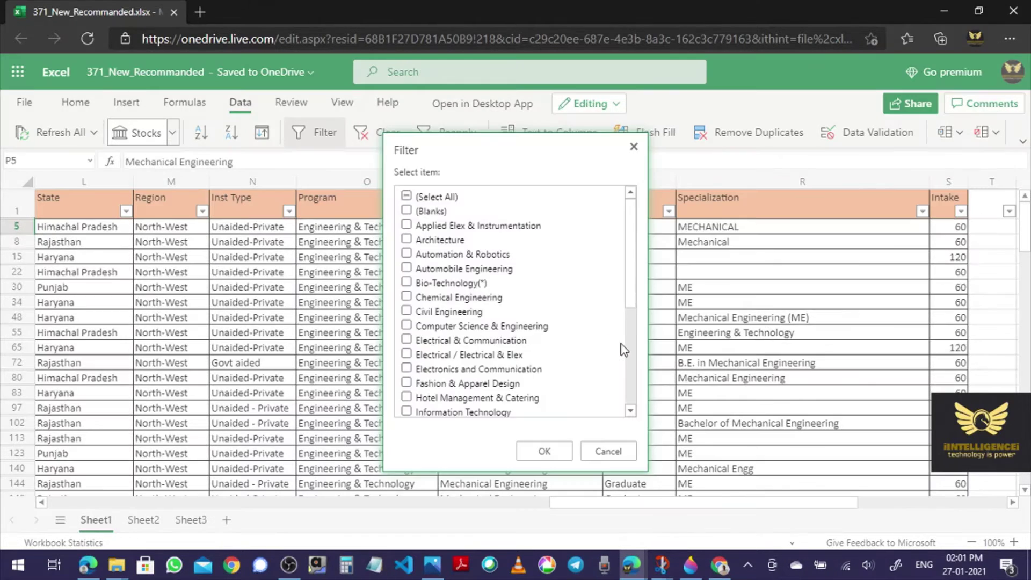
click(407, 196)
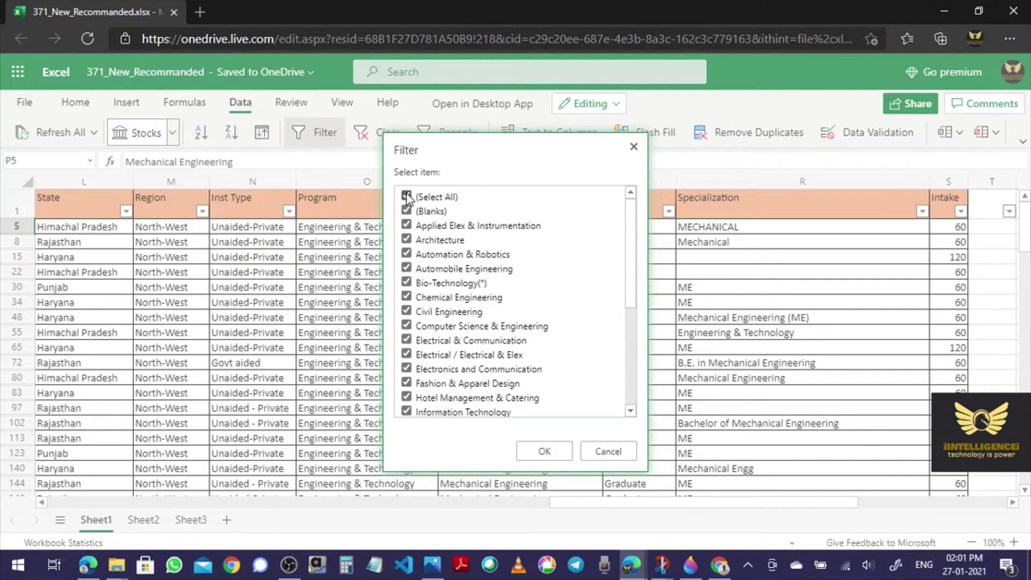
click(544, 451)
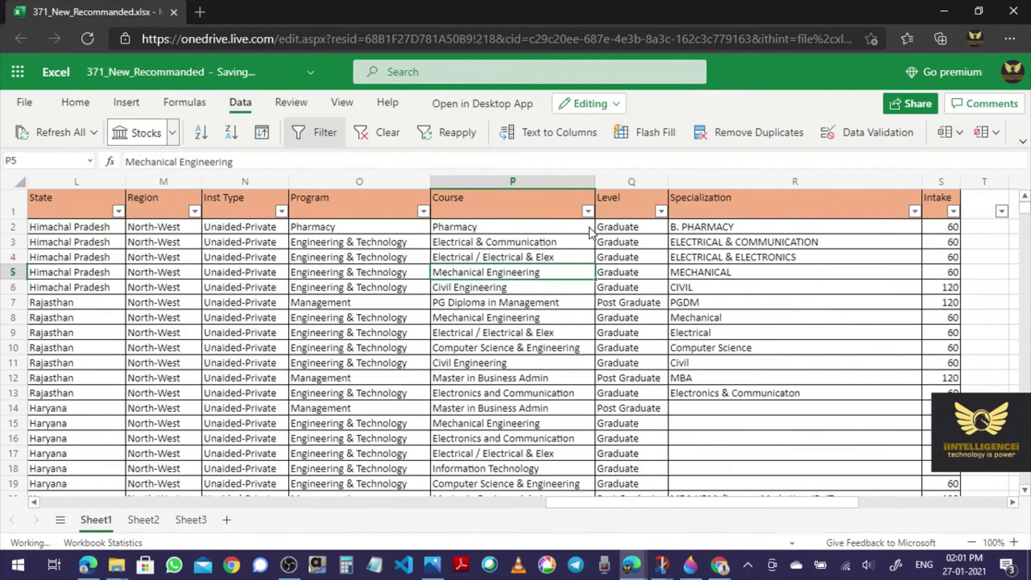
- Filter the Course column to show only Chemical Engineering and Civil Engineering
click(587, 211)
click(614, 350)
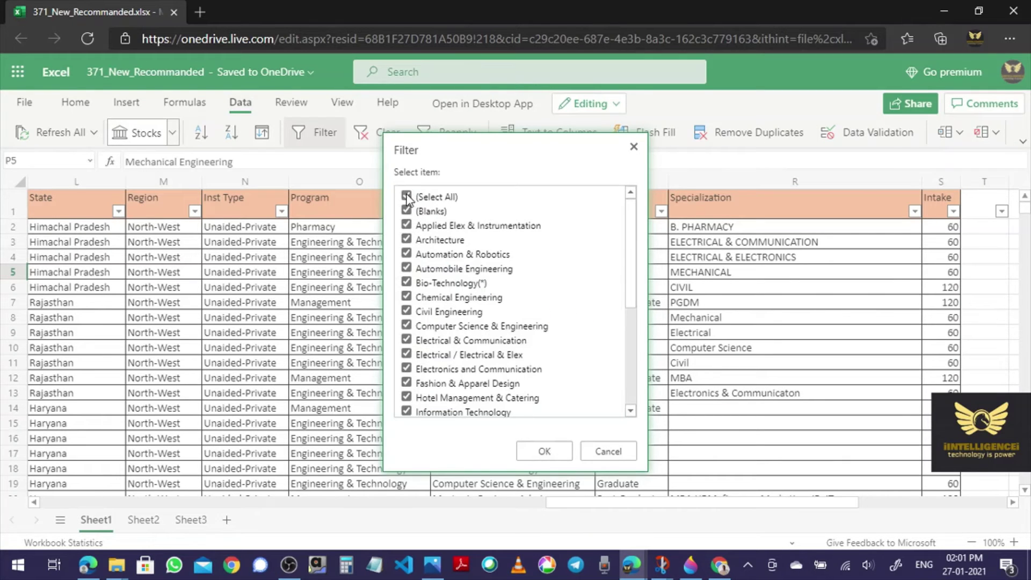
click(406, 197)
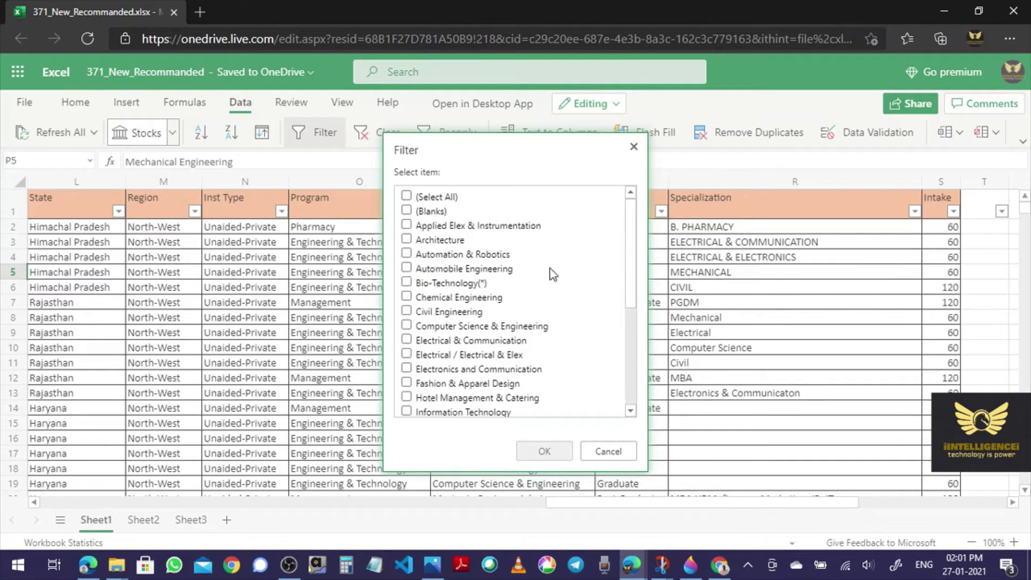
click(407, 297)
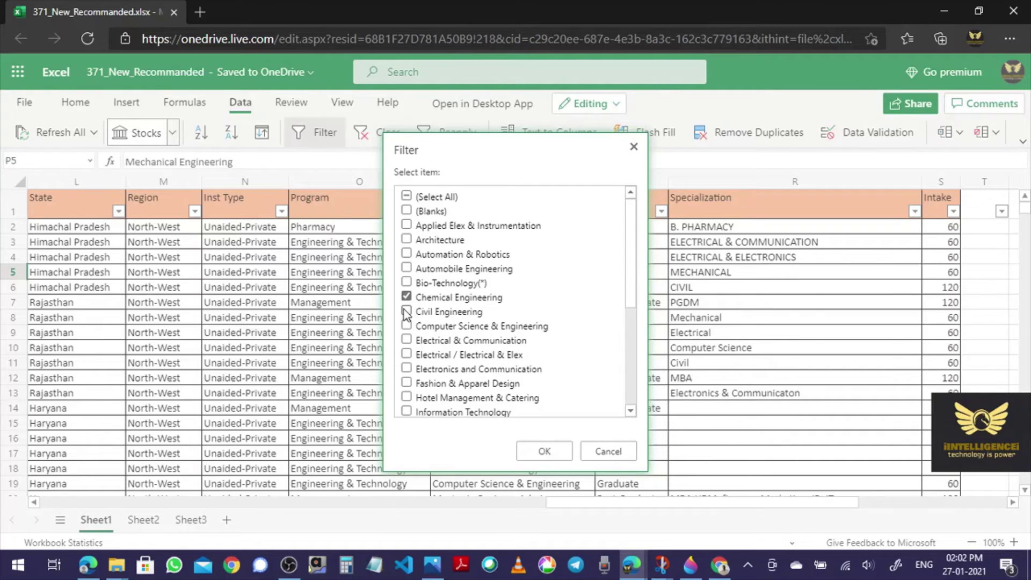
click(535, 450)
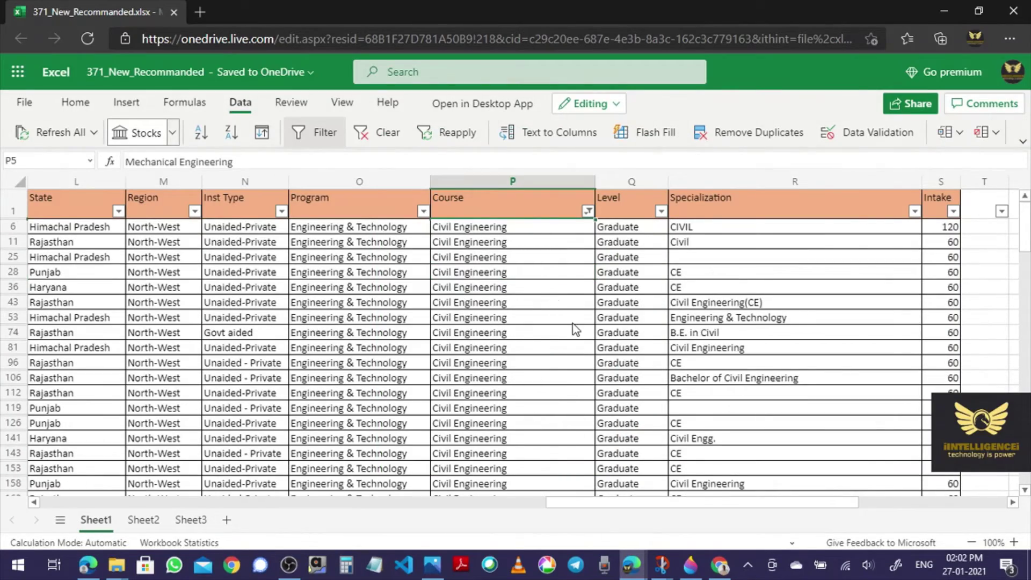
- Look through the filtered rows for Chemical Engineering and Civil Engineering entries in the Course column, down to the end of the data
scroll(576, 329, down, 15)
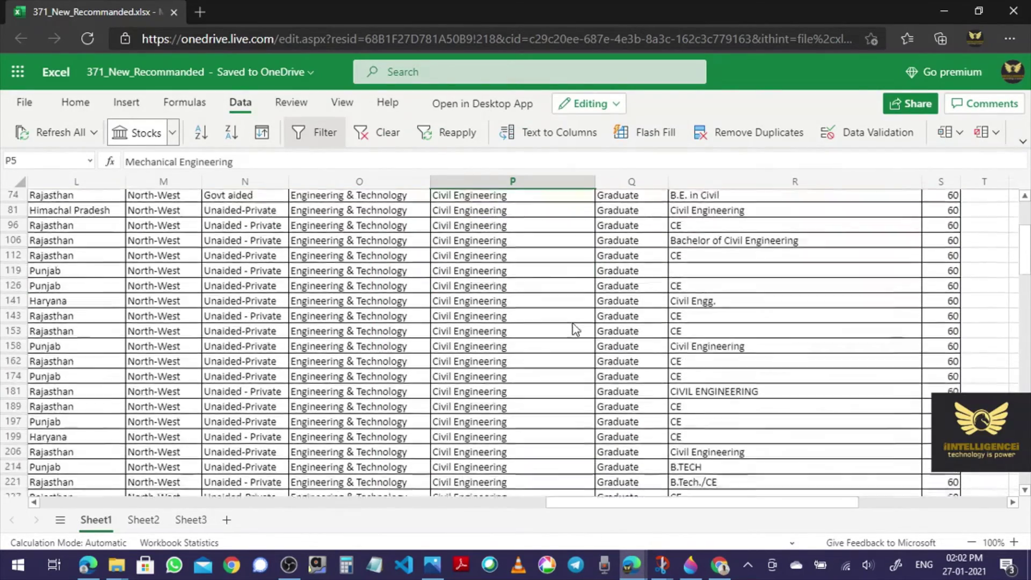
scroll(576, 329, up, 3)
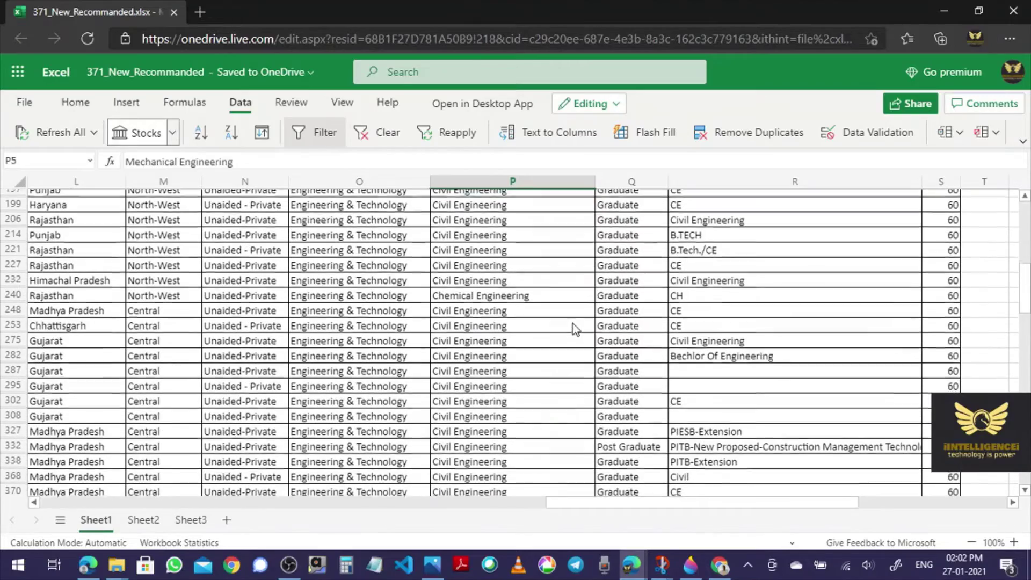
scroll(548, 305, down, 15)
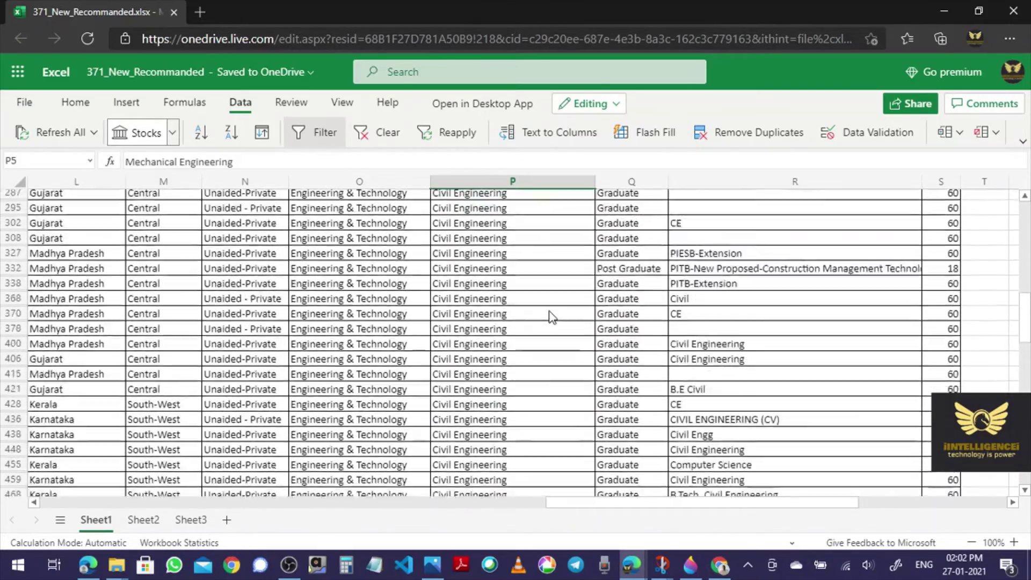
scroll(546, 381, down, 10)
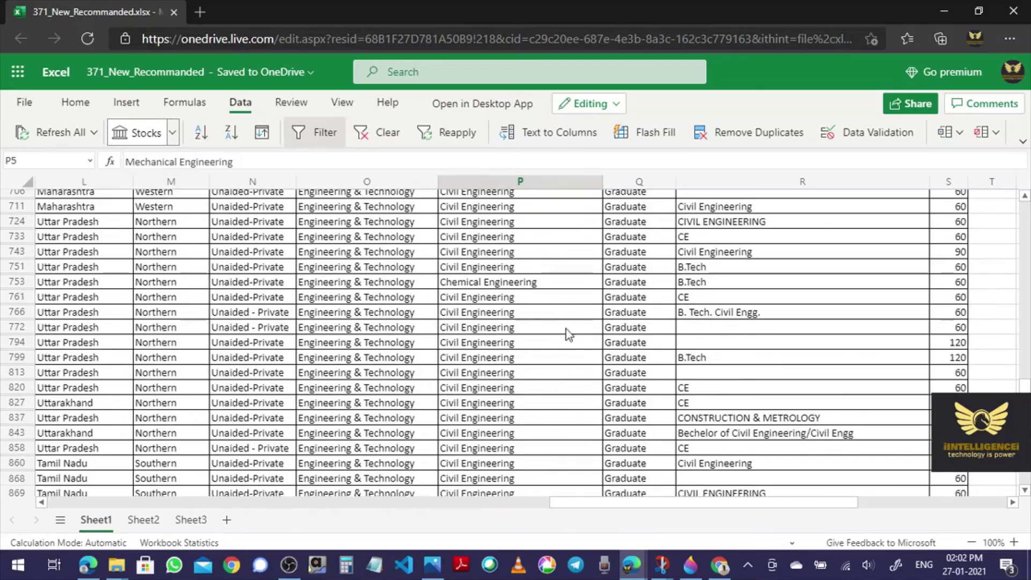
scroll(567, 338, down, 8)
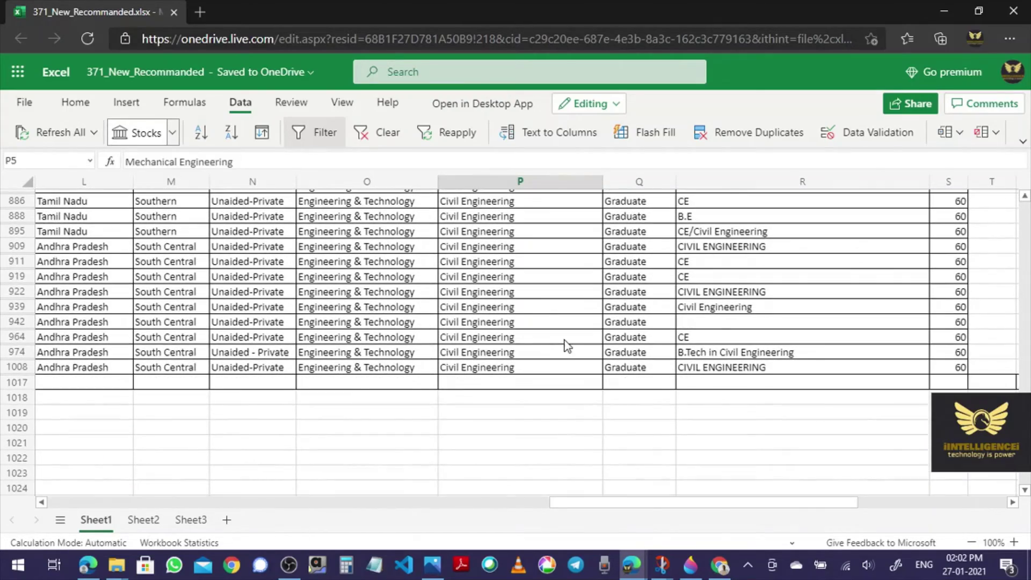
scroll(567, 346, up, 15)
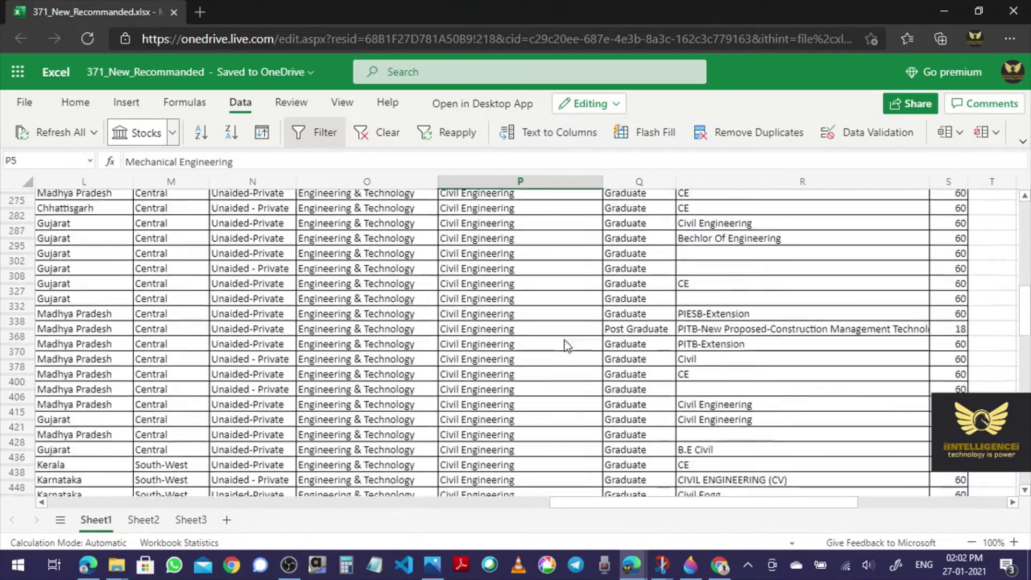
scroll(567, 346, up, 8)
scroll(566, 347, down, 15)
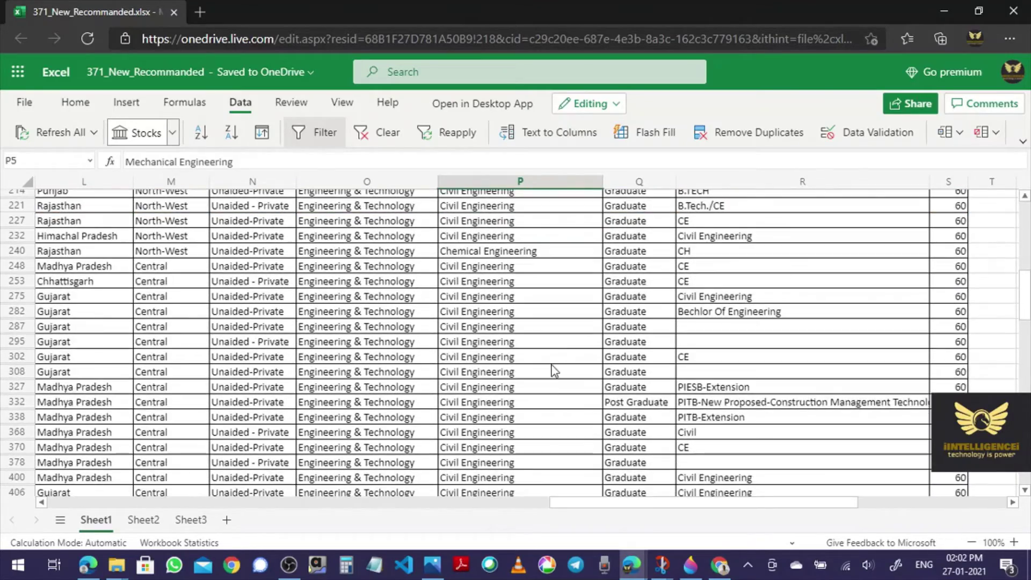
scroll(556, 379, down, 2)
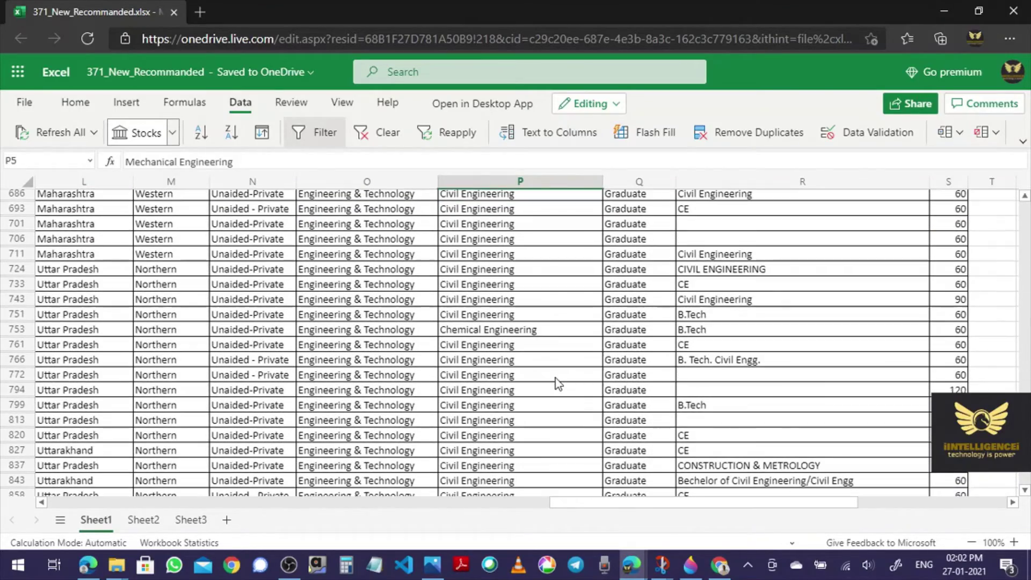
scroll(555, 378, down, 10)
scroll(556, 378, up, 20)
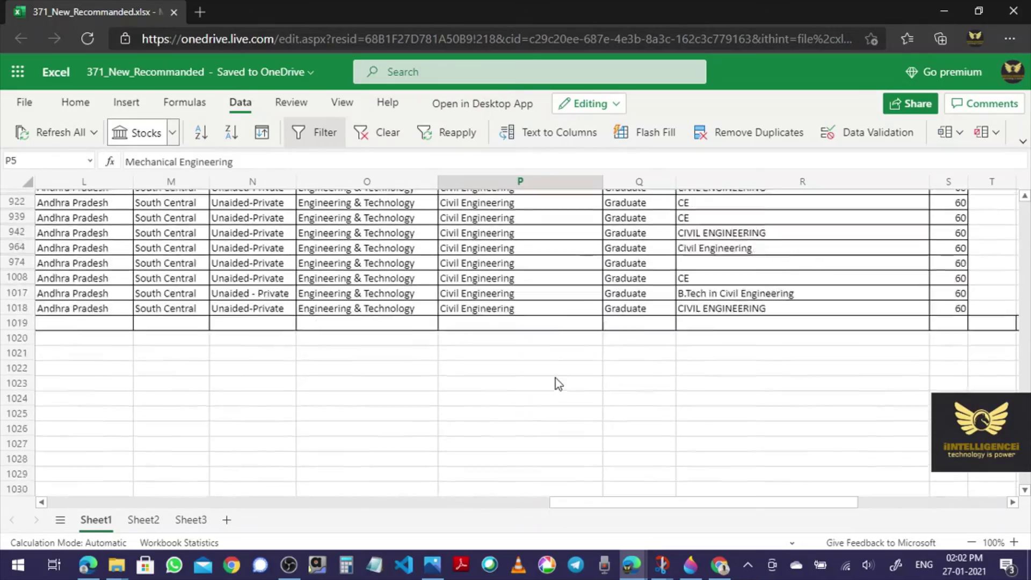
scroll(555, 378, up, 12)
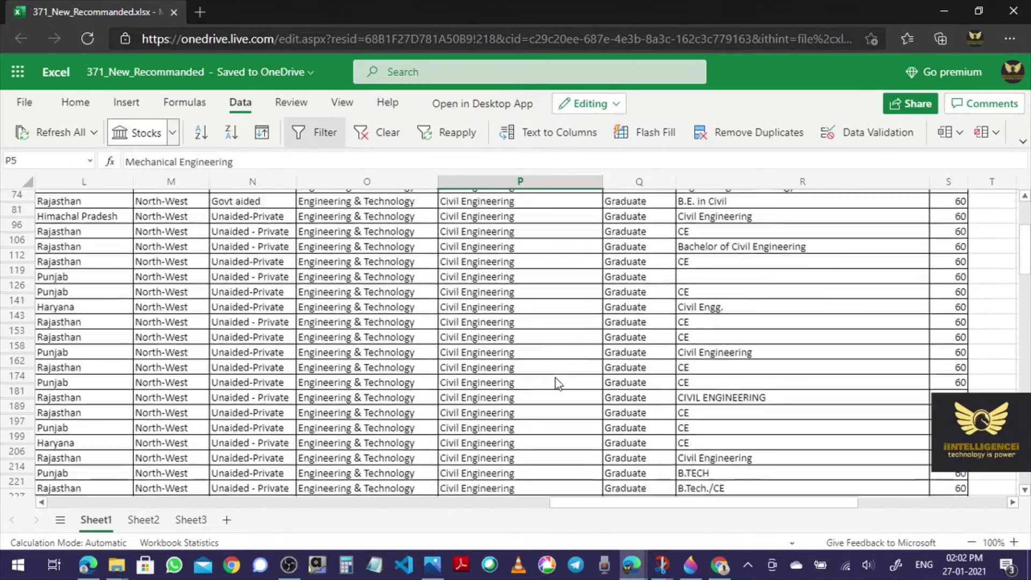